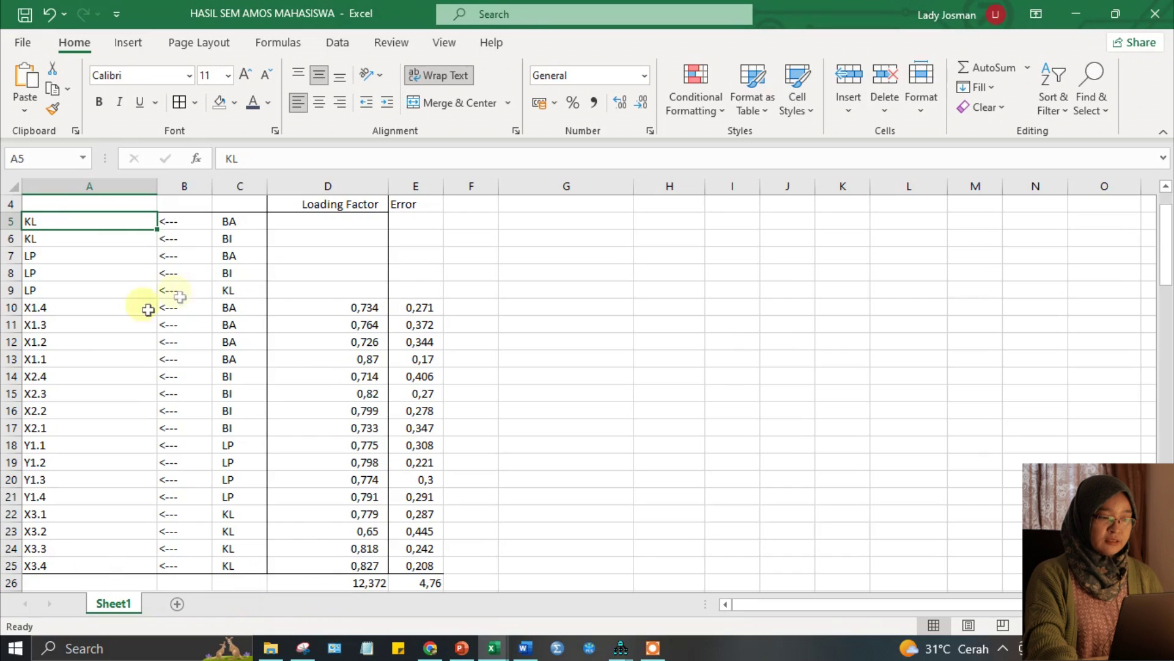
Step: Examine the structural path rows among KL, LP, BA and BI and the Loading Factor column in the standardized regression weights table
left_click(315, 221)
left_click_drag(62, 225, 183, 289)
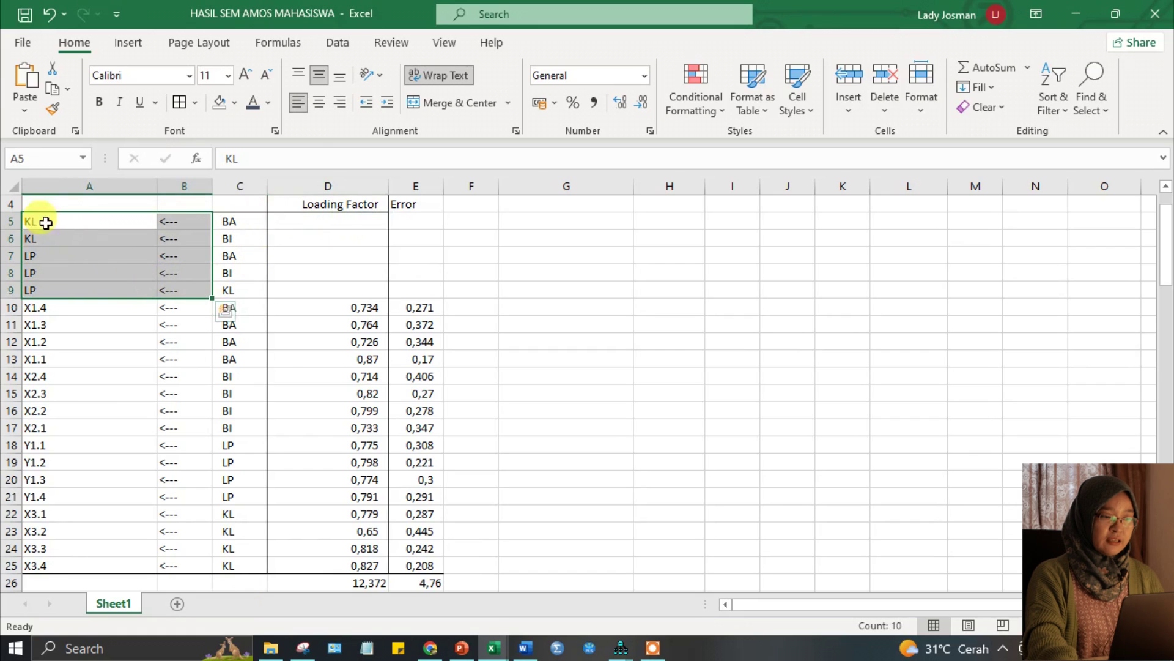
left_click(350, 226)
left_click_drag(347, 218, 375, 287)
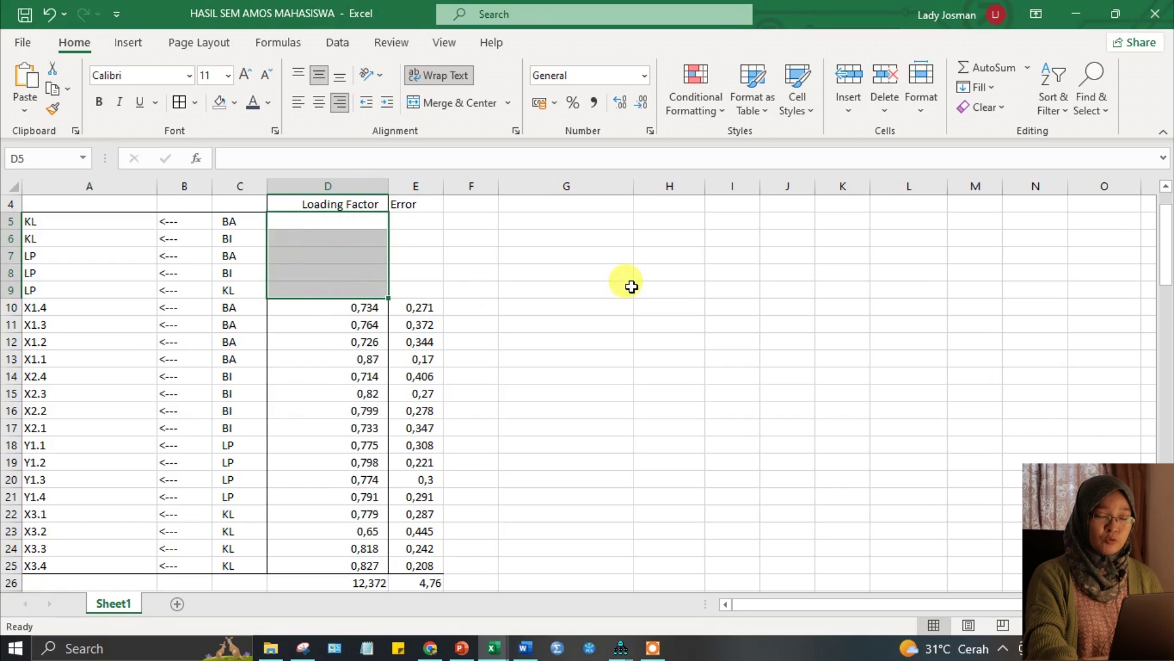
scroll(553, 442, "down", 1)
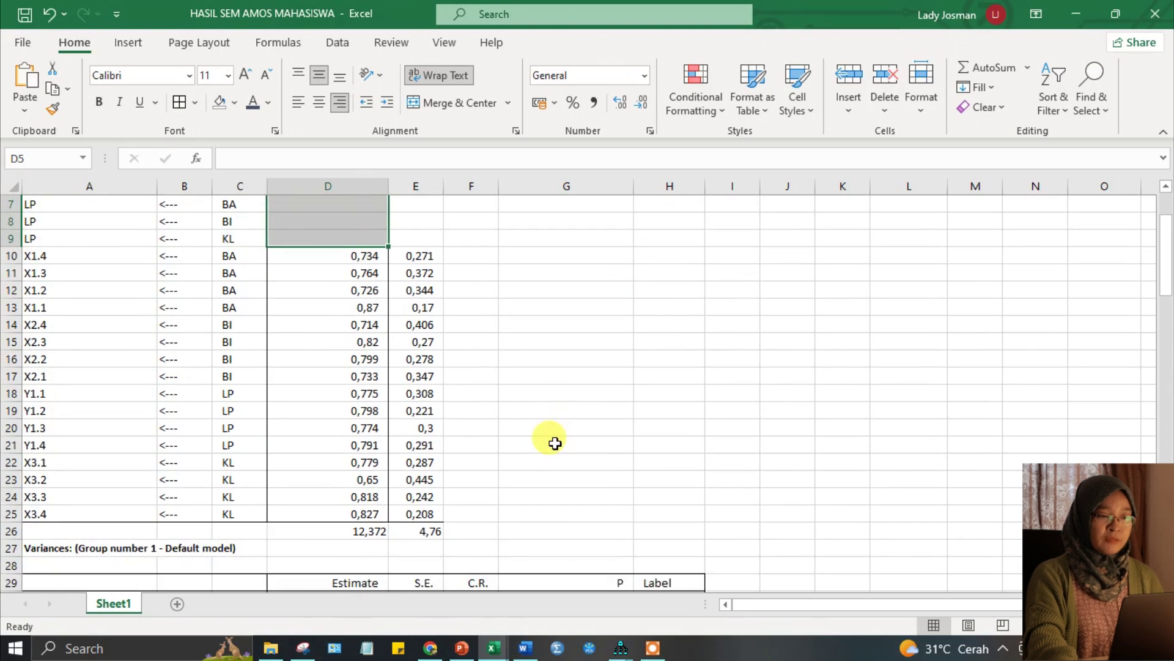
scroll(555, 443, "up", 1)
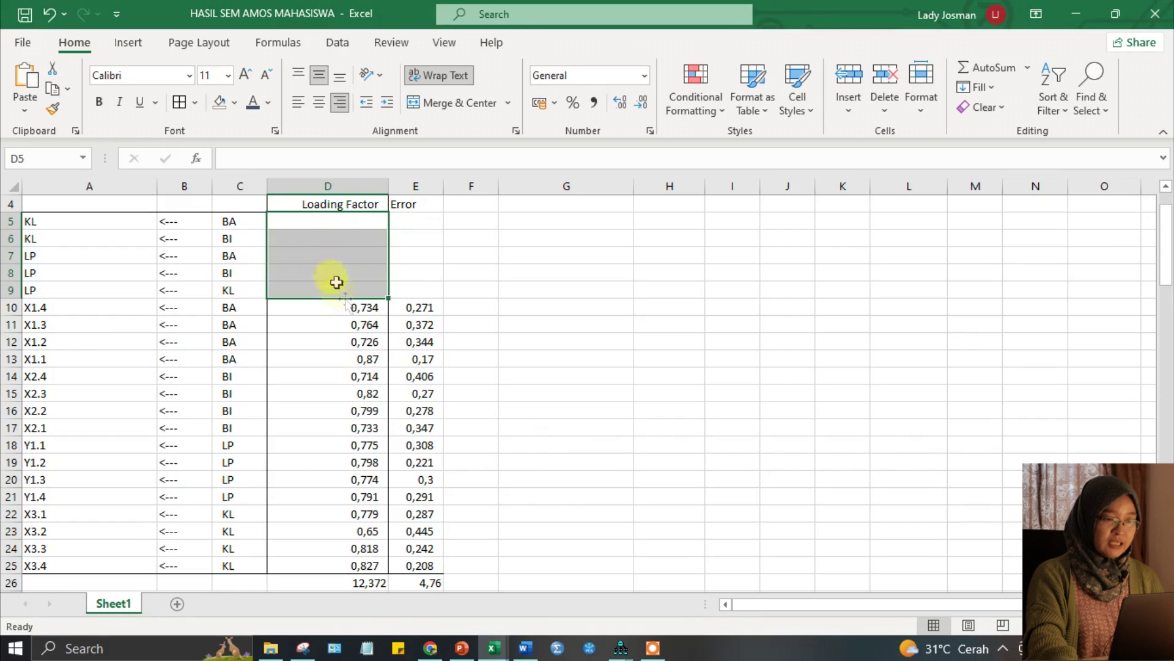
left_click(352, 324)
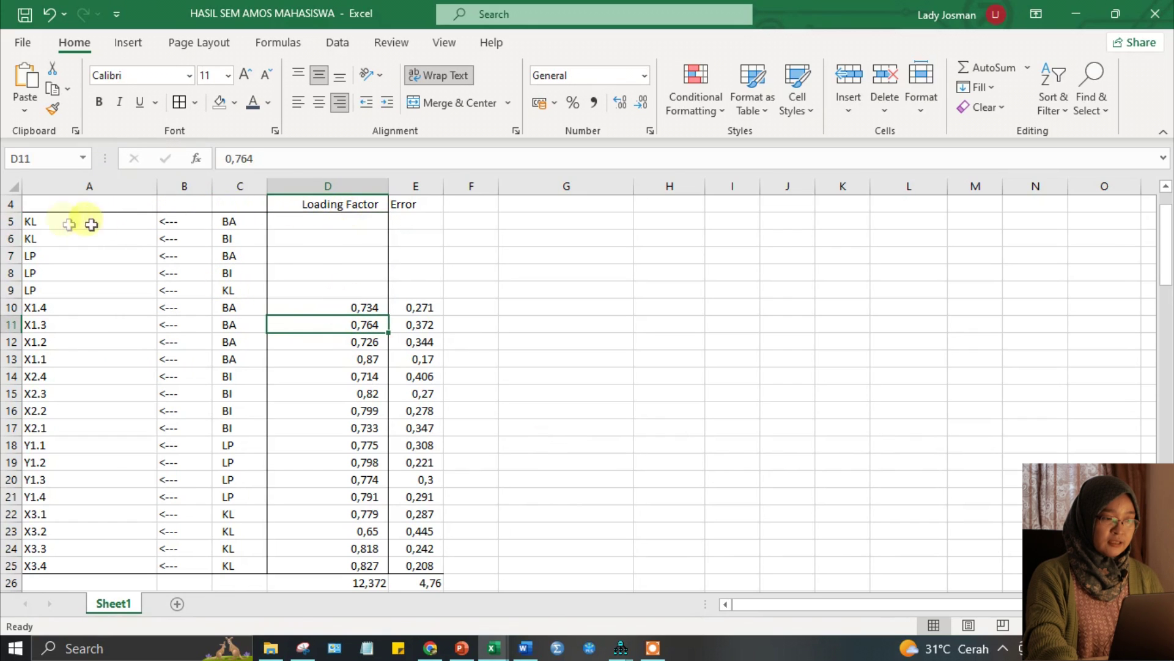
left_click(61, 224)
left_click(302, 203)
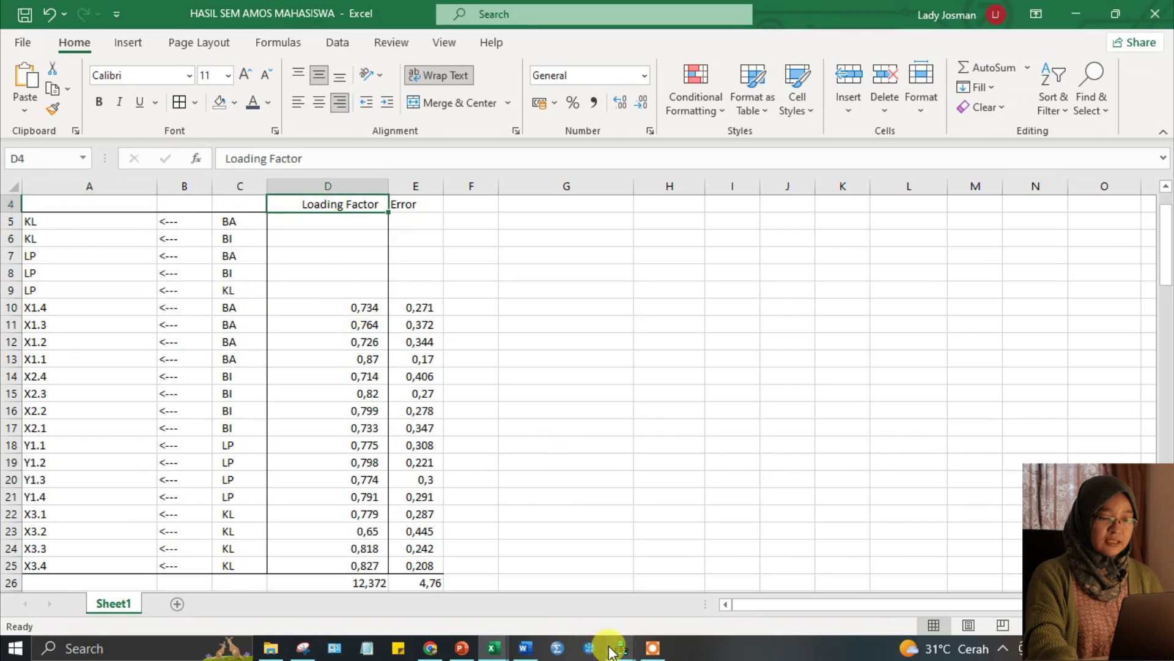
Step: Switch to Amos Output and copy the Variances table from the estimates
left_click(700, 601)
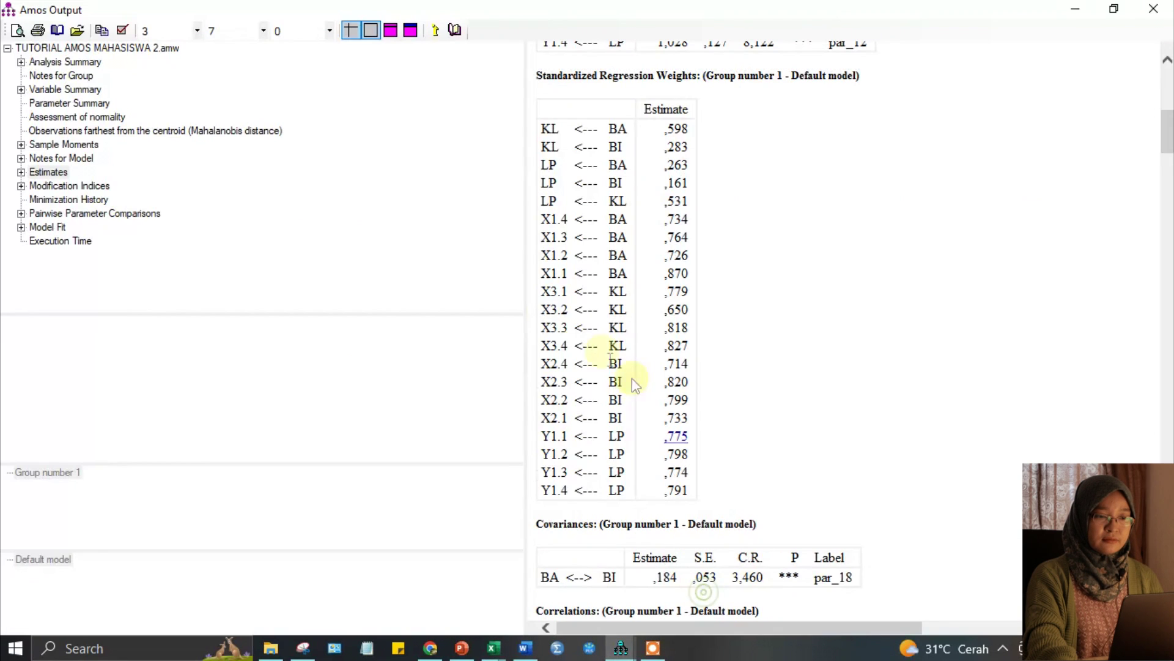
left_click(619, 647)
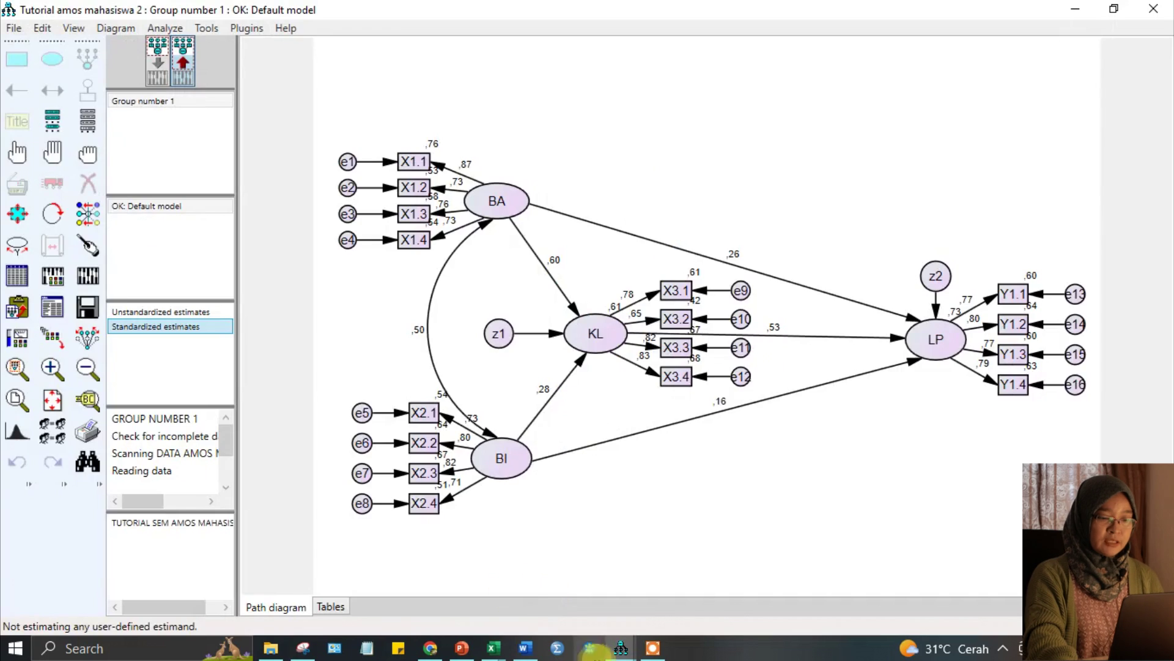
scroll(1132, 310, "down", 8)
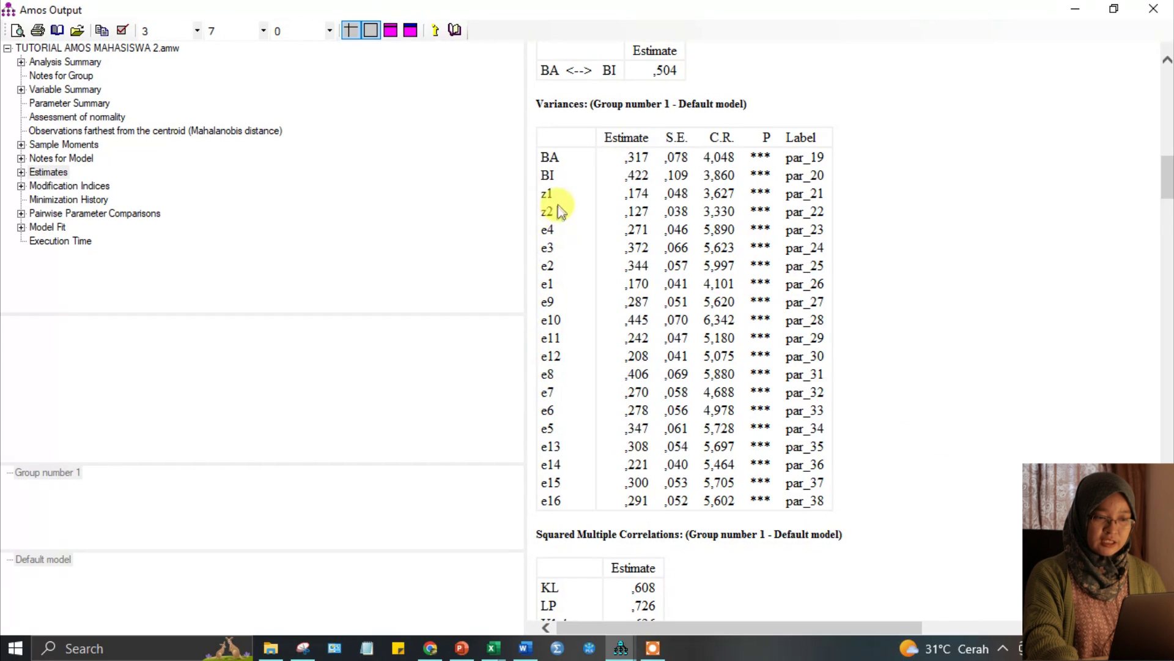
left_click(589, 244)
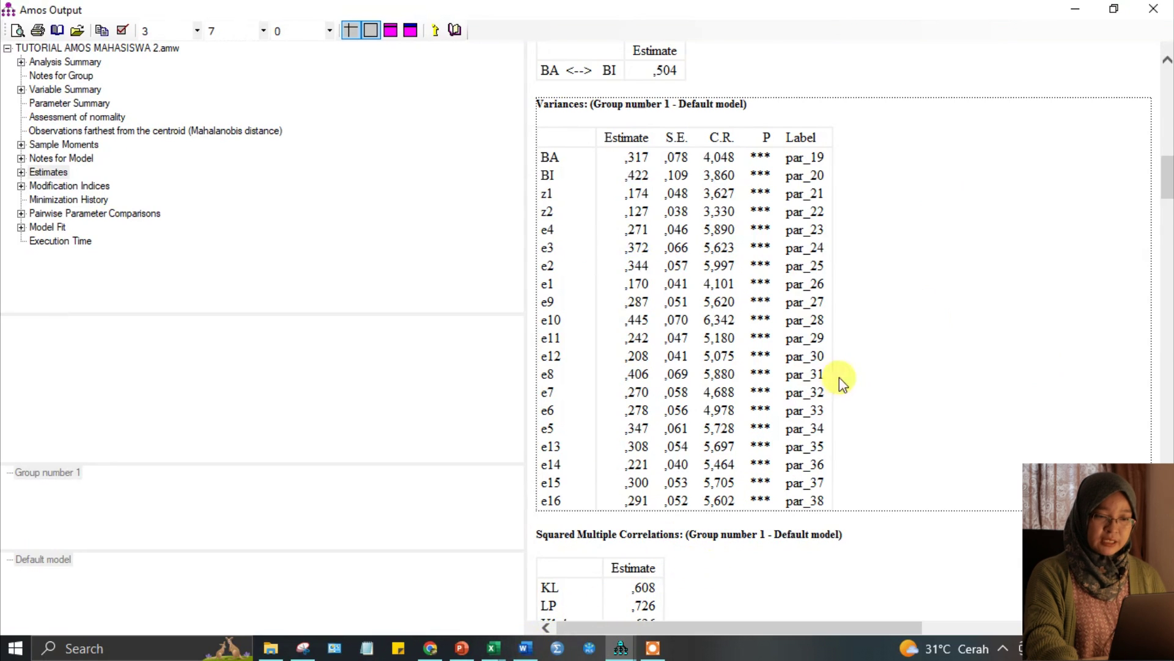
scroll(625, 239, "up", 1)
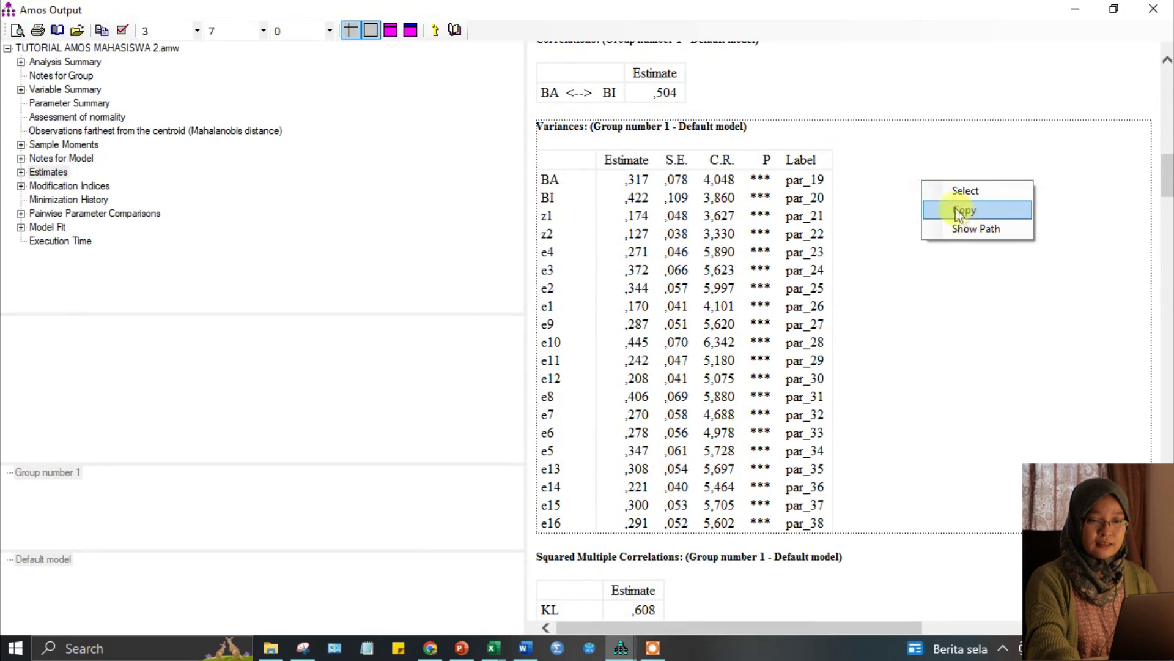
left_click(963, 211)
Step: Switch to the HASIL SEM AMOS MAHASISWA workbook in Excel and examine the error terms e1 to e16 in its Variances table
mouse_move(621, 643)
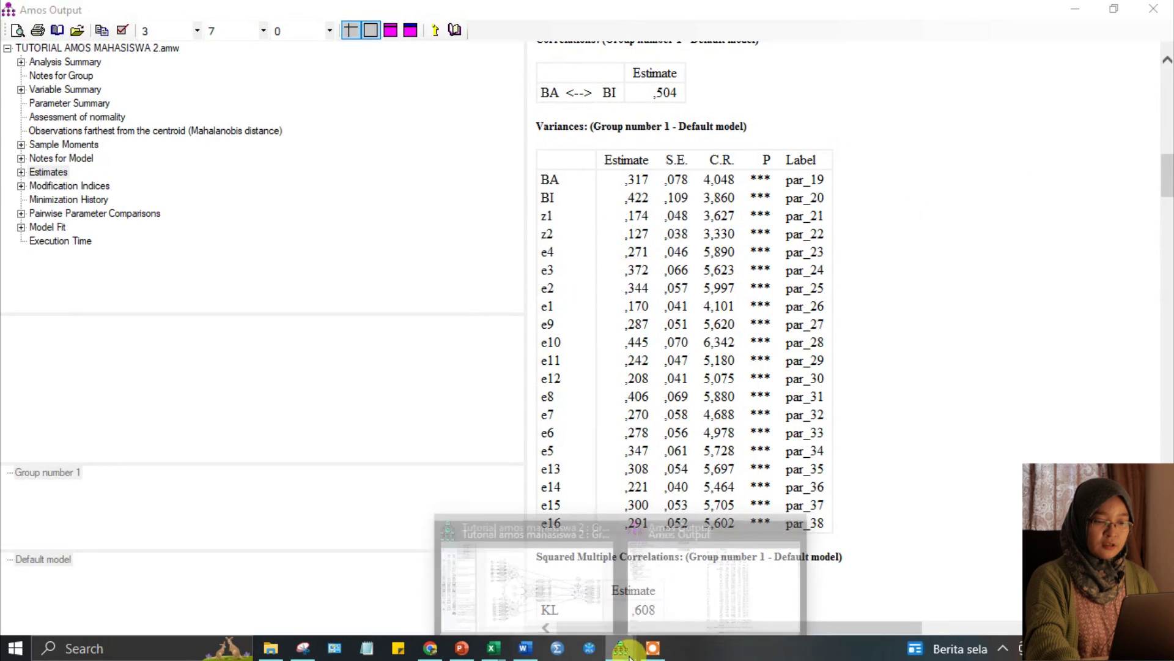
left_click(569, 596)
mouse_move(493, 647)
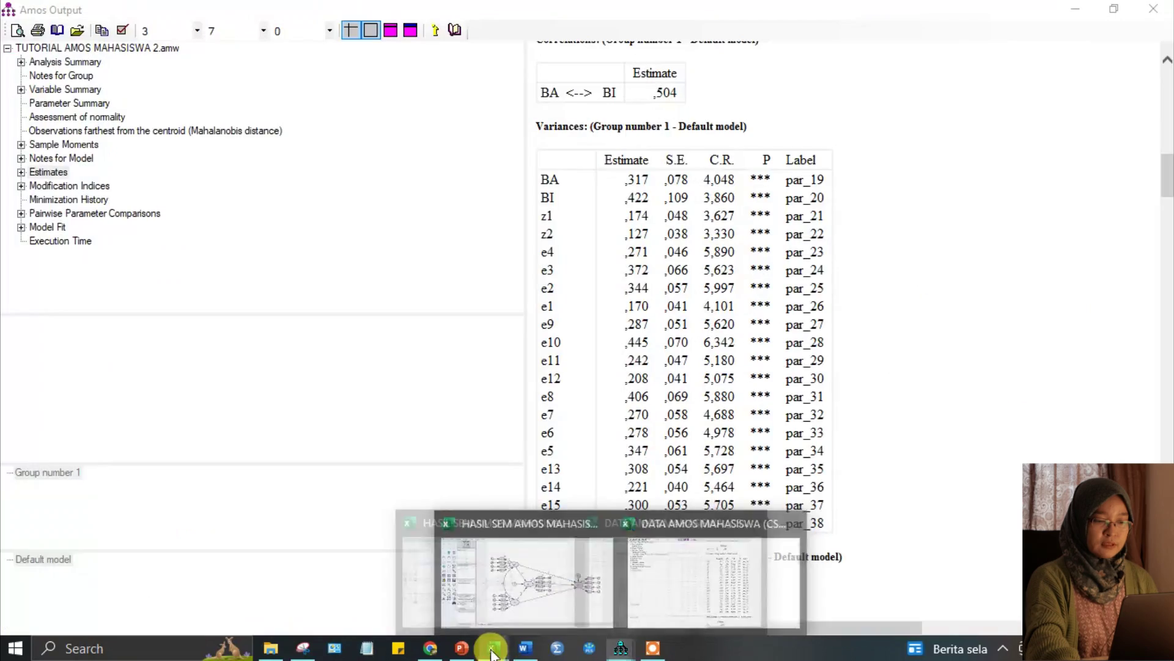
left_click(367, 531)
left_click(62, 409)
scroll(66, 426, "down", 2)
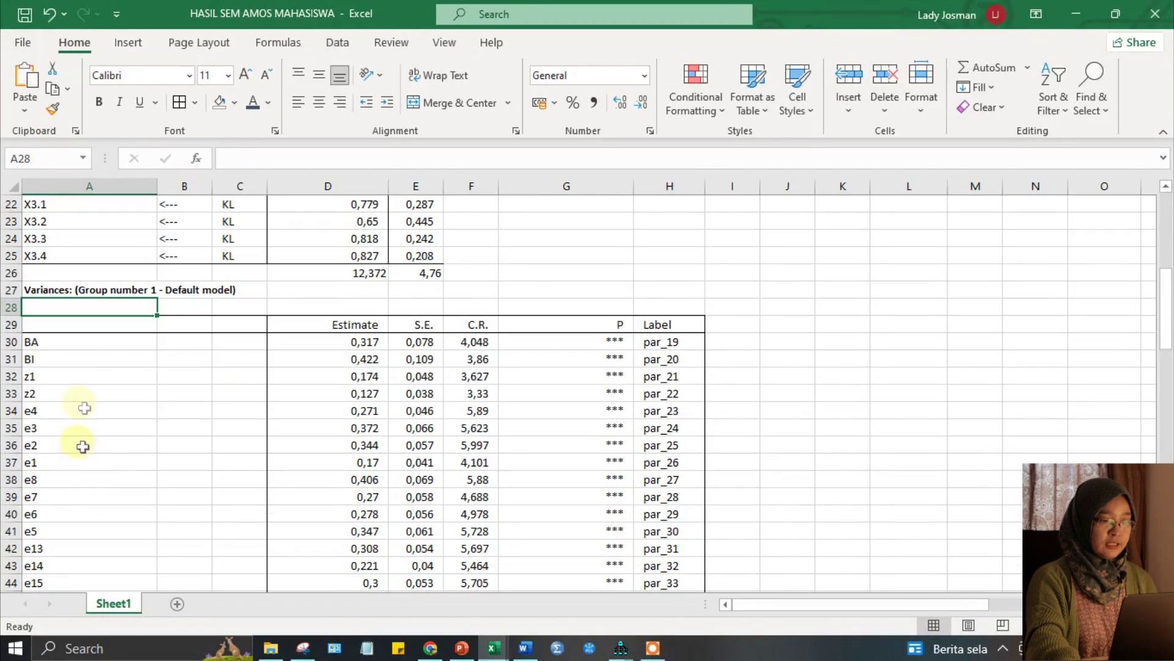
left_click(91, 358)
scroll(367, 489, "down", 3)
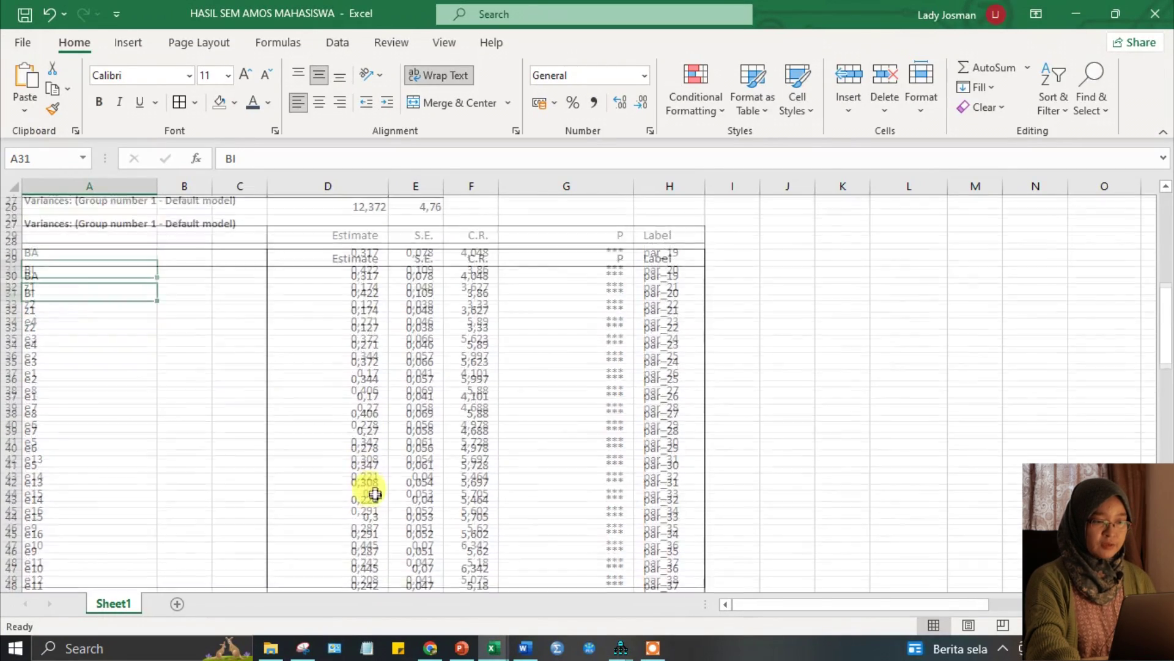
scroll(375, 496, "up", 1)
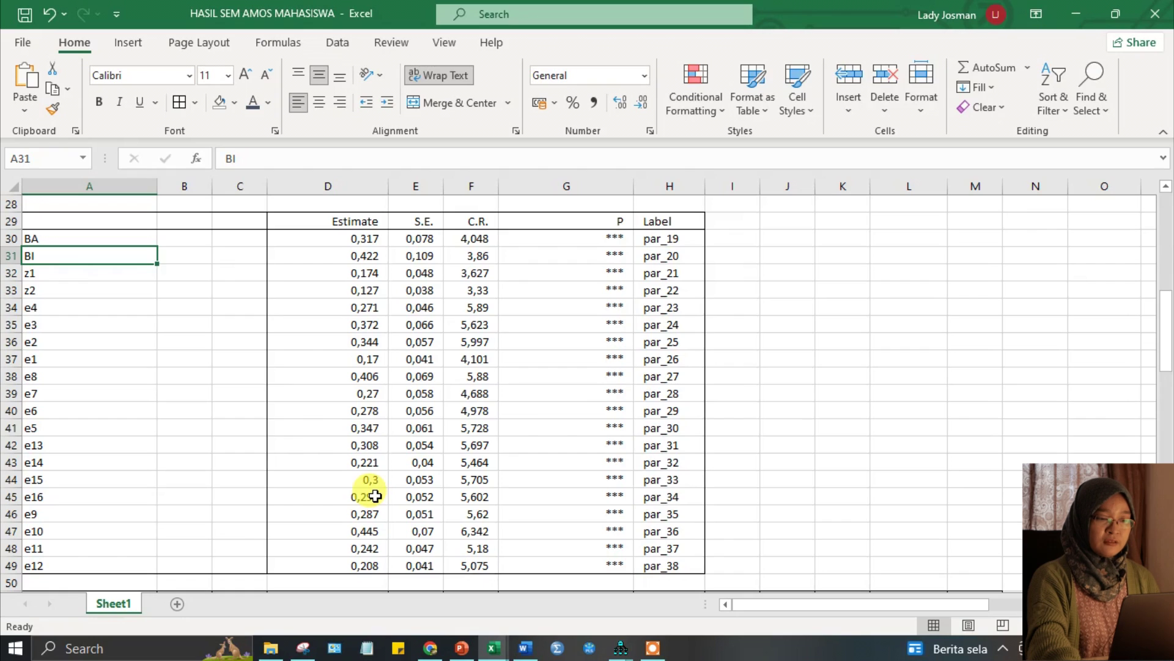
left_click(58, 354)
left_click(37, 501)
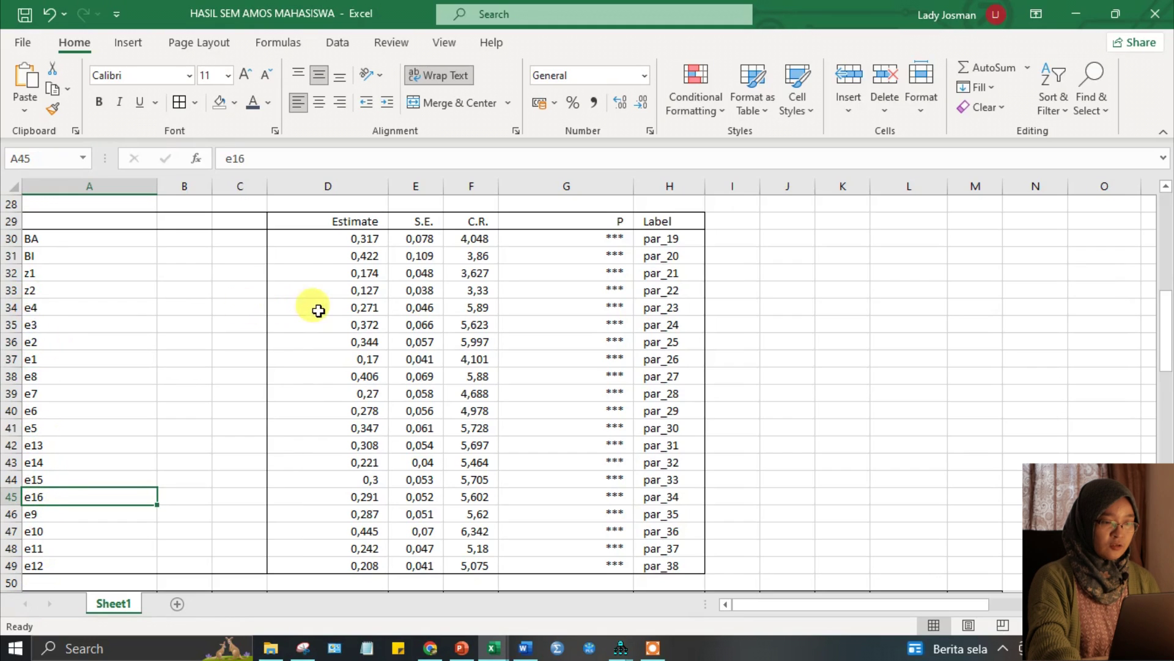
Step: Copy the error variance estimates in D34:D49 into the Error column beside the loading factors, starting at E10
left_click(318, 310)
left_click_drag(340, 318, 364, 566)
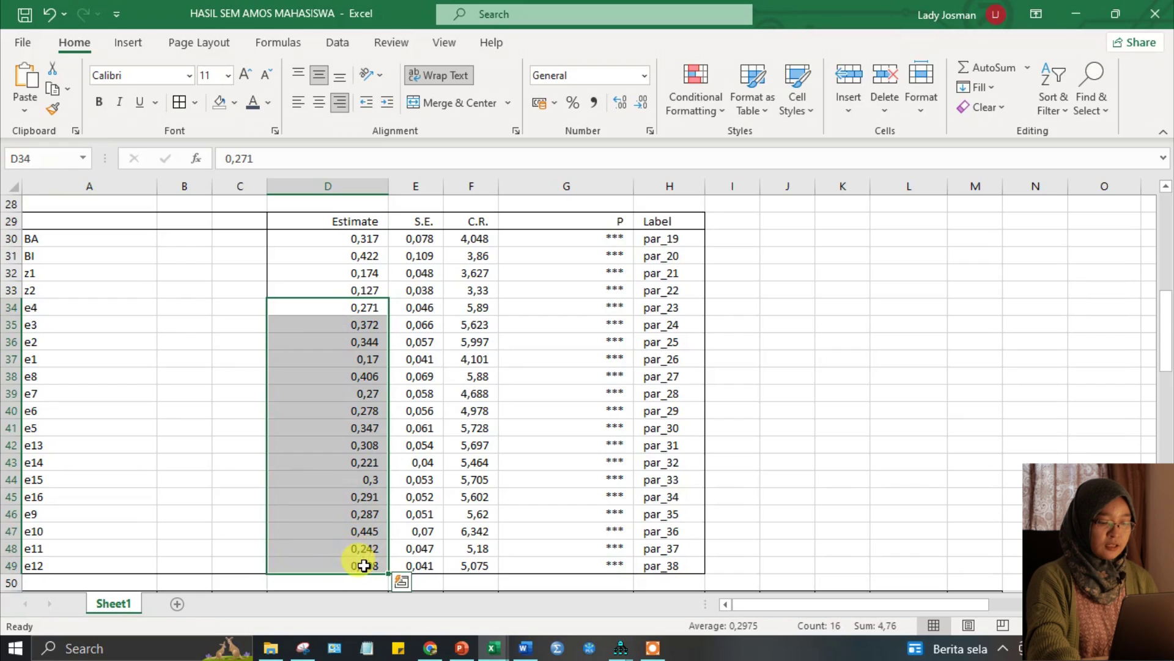
key("ctrl+c")
scroll(378, 517, "up", 8)
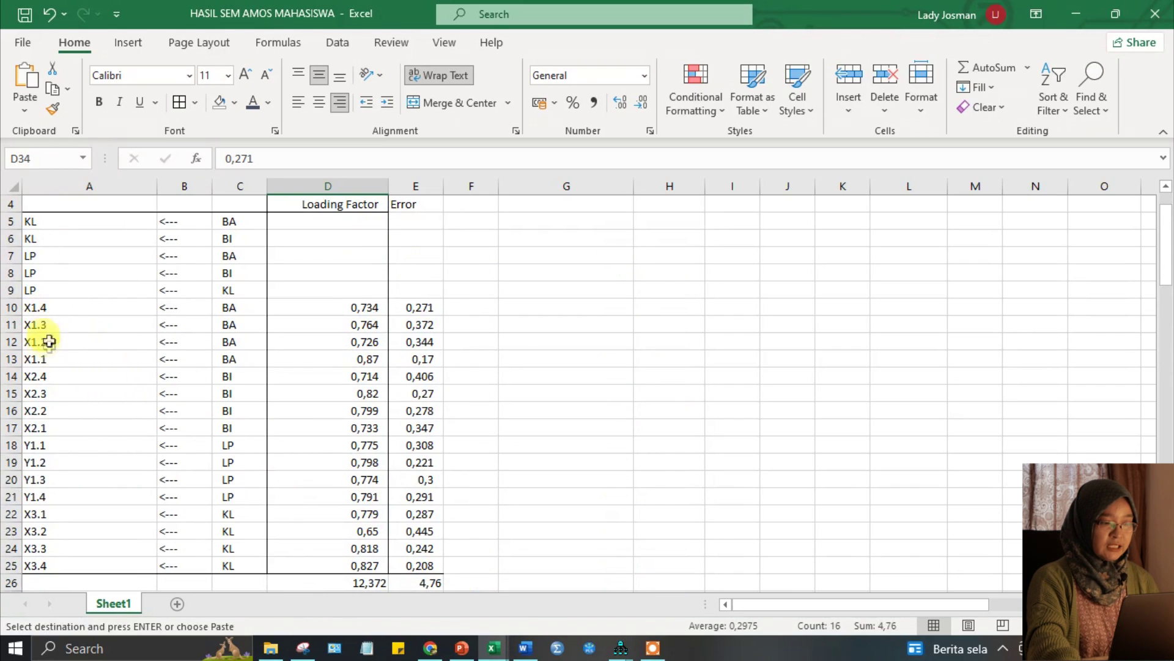
scroll(53, 541, "down", 4)
scroll(53, 540, "down", 4)
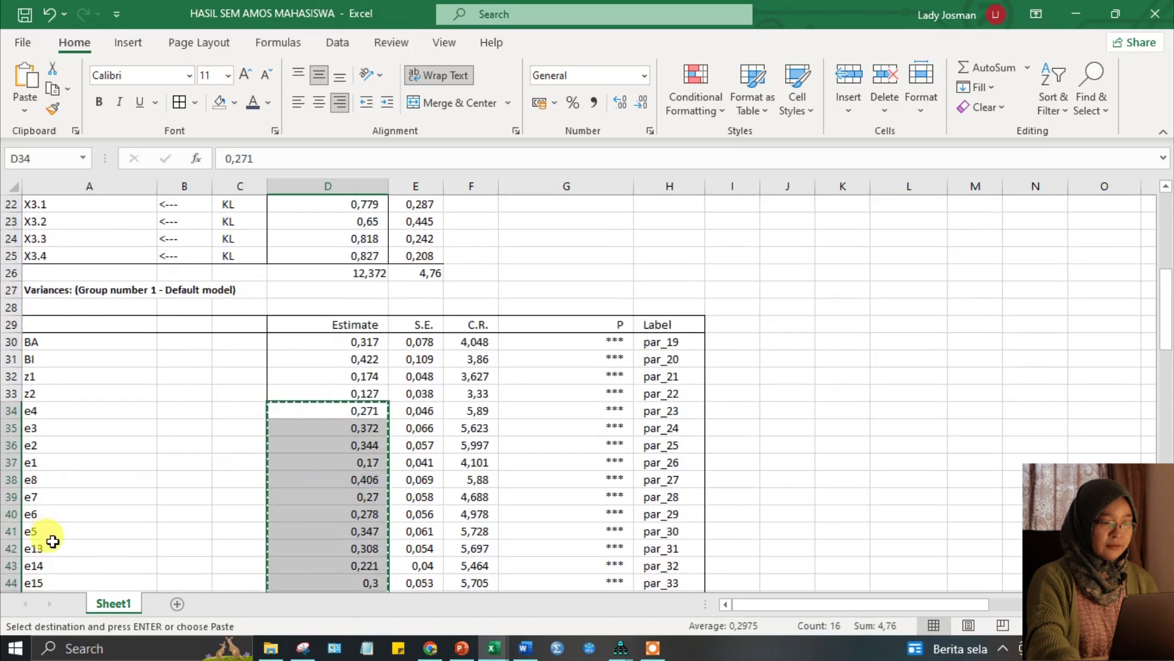
scroll(53, 538, "up", 9)
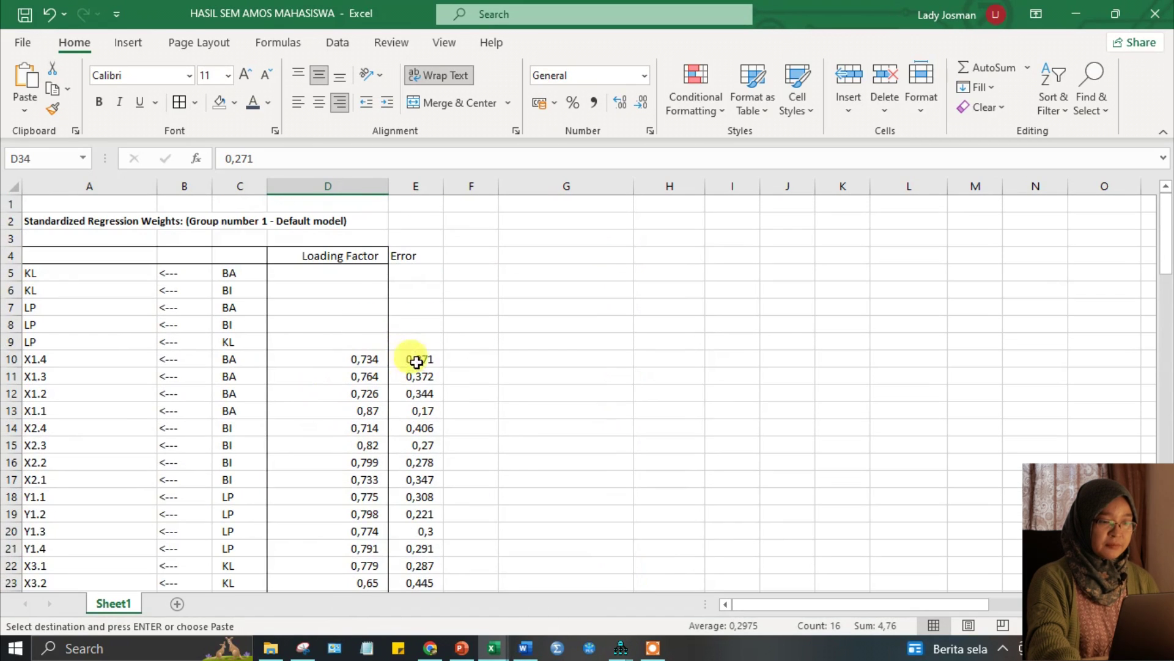
left_click(416, 362)
key("ctrl+v")
scroll(515, 427, "down", 5)
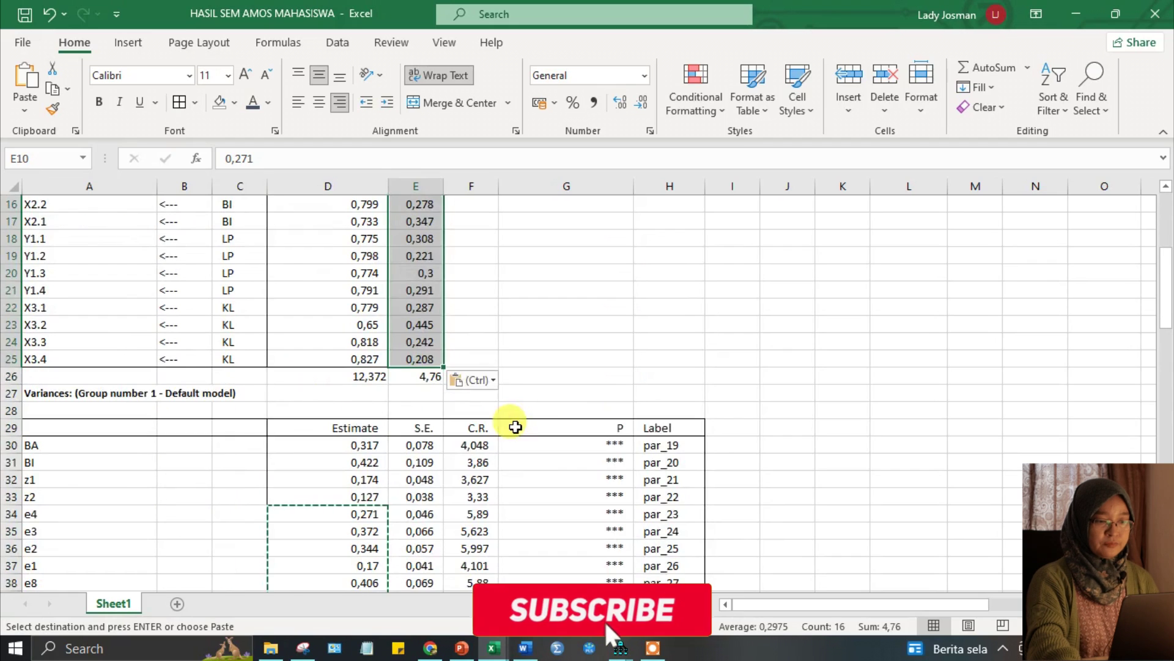
left_click(582, 340)
Step: Examine the validity and reliability table that arranges Loading, Loading² and Error per indicator for BA, BI, KP and LP
scroll(427, 330, "up", 1)
scroll(419, 341, "down", 6)
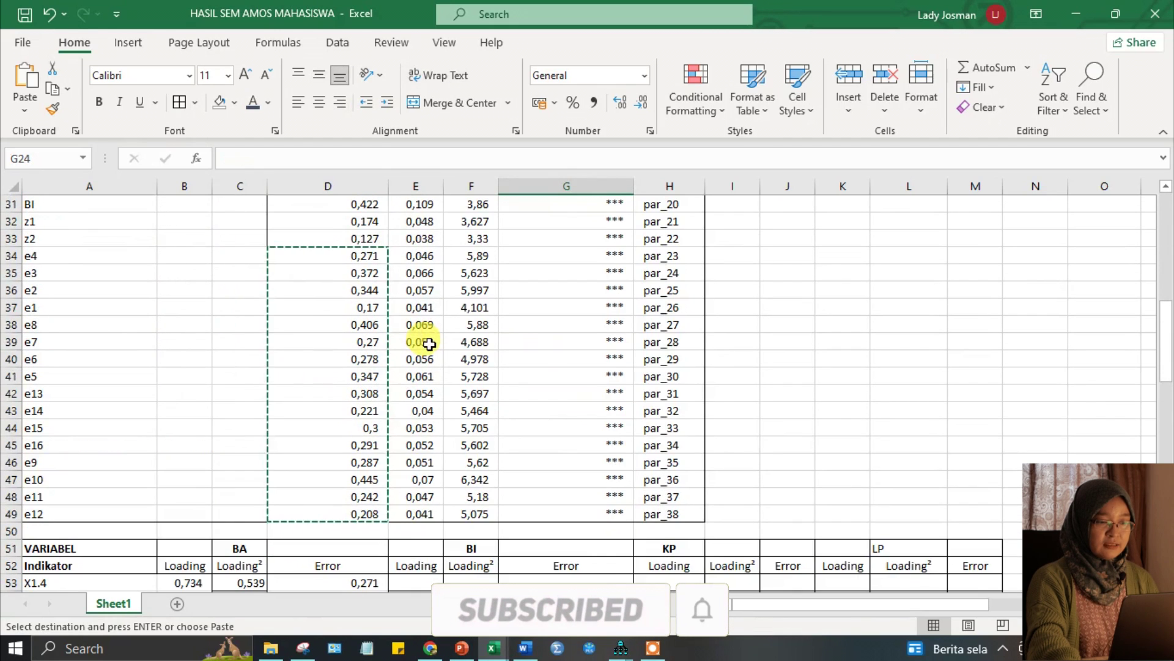
scroll(430, 343, "up", 10)
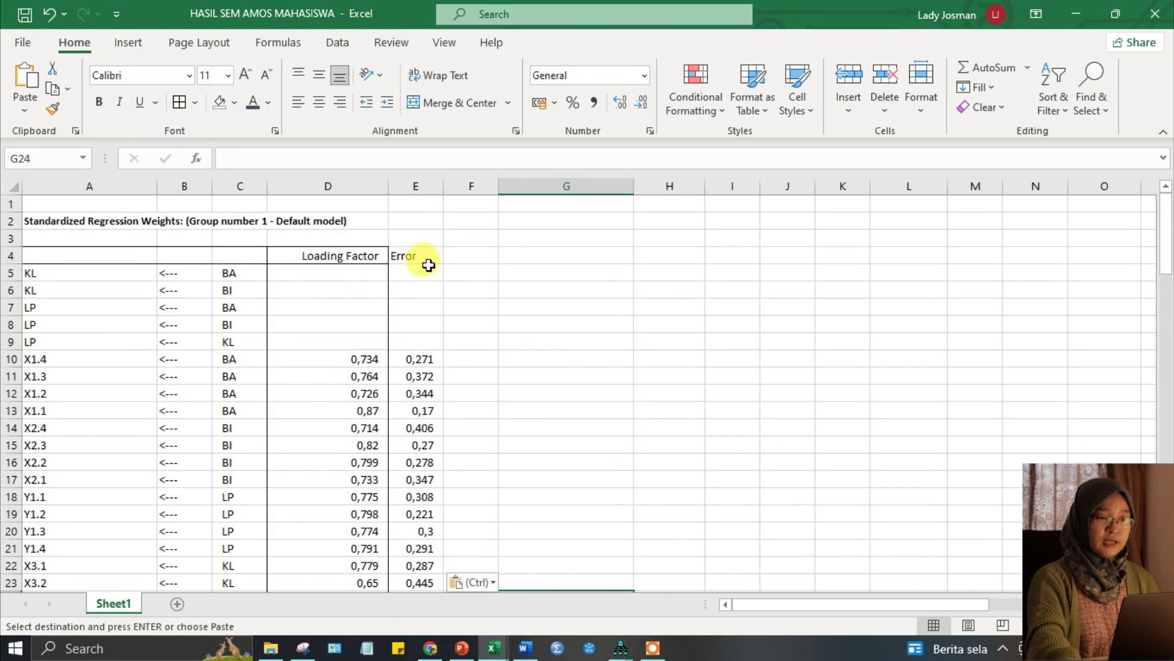
scroll(406, 302, "down", 8)
scroll(406, 391, "down", 8)
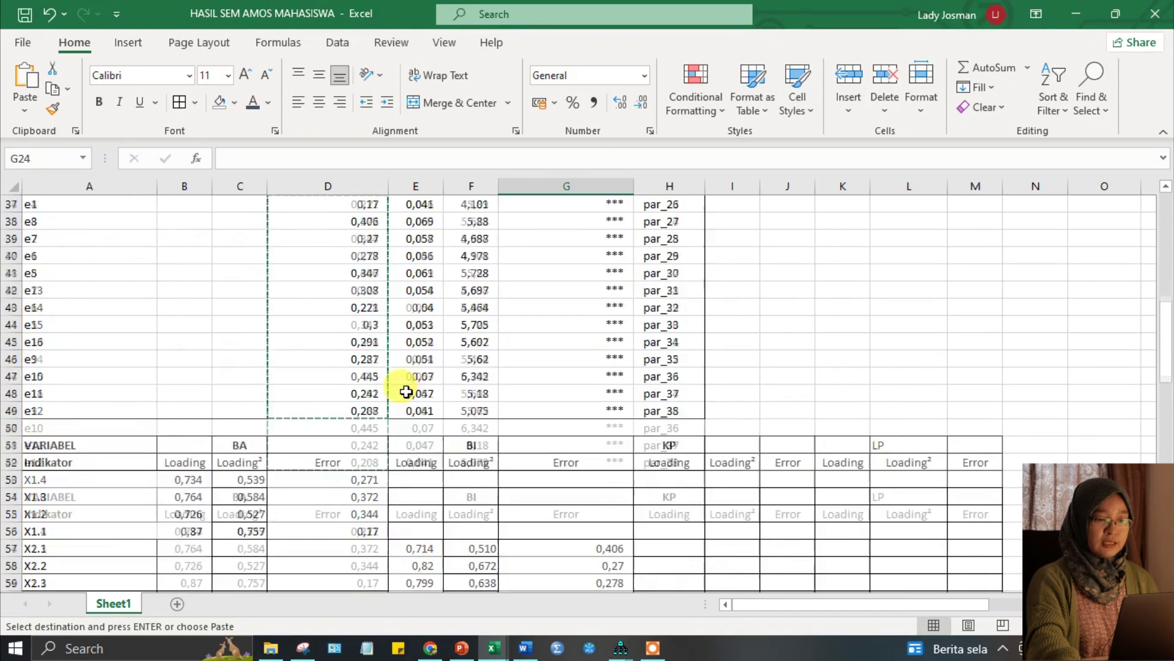
scroll(406, 392, "down", 1)
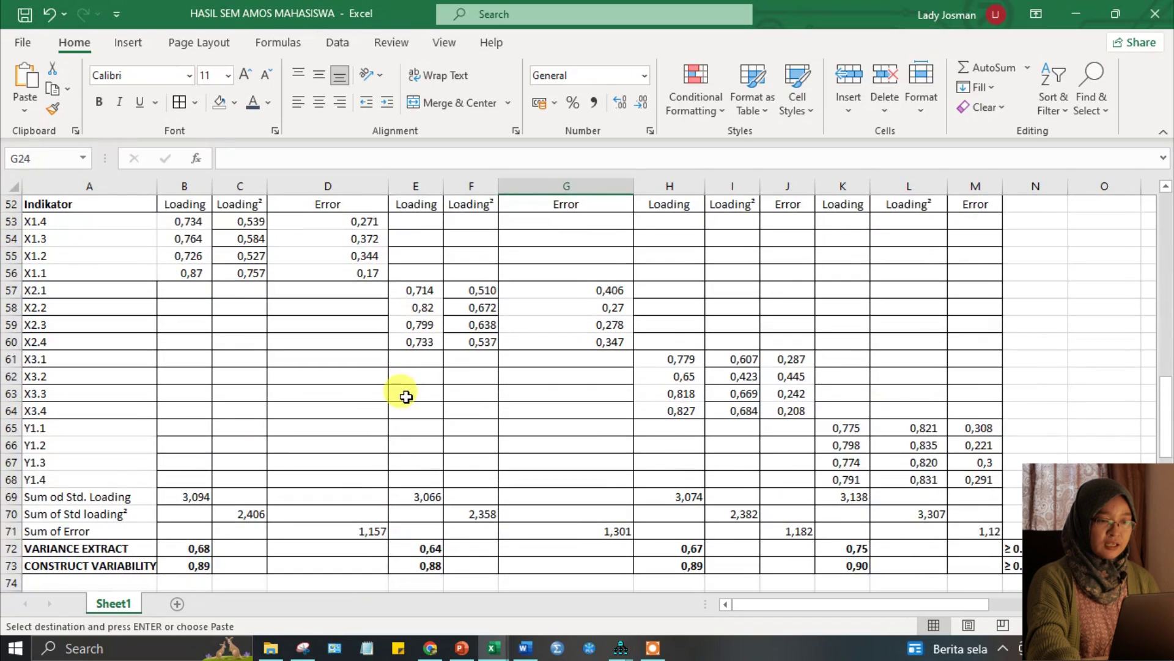
scroll(406, 397, "up", 1)
scroll(406, 397, "down", 1)
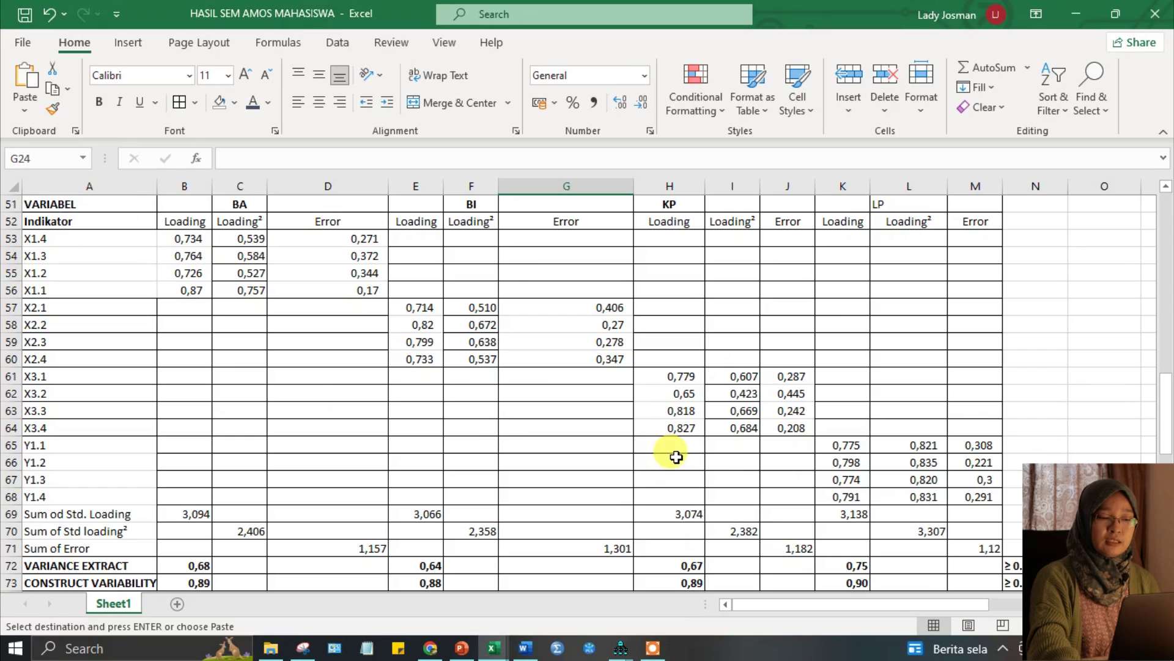
left_click(87, 221)
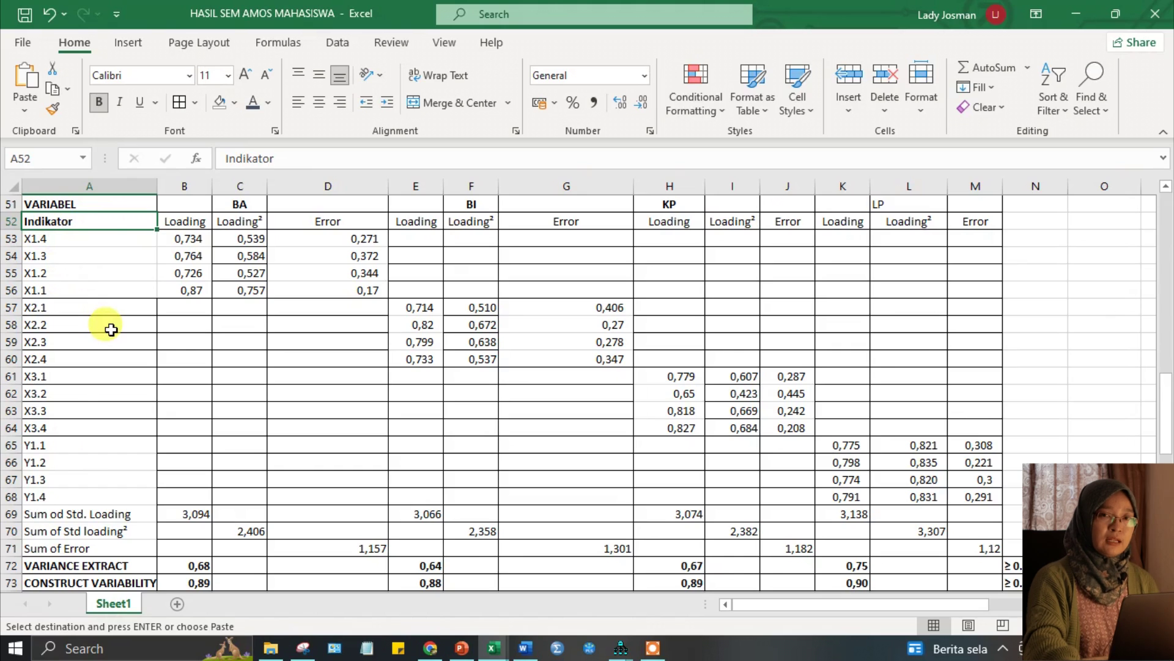
left_click(78, 238)
left_click(192, 236)
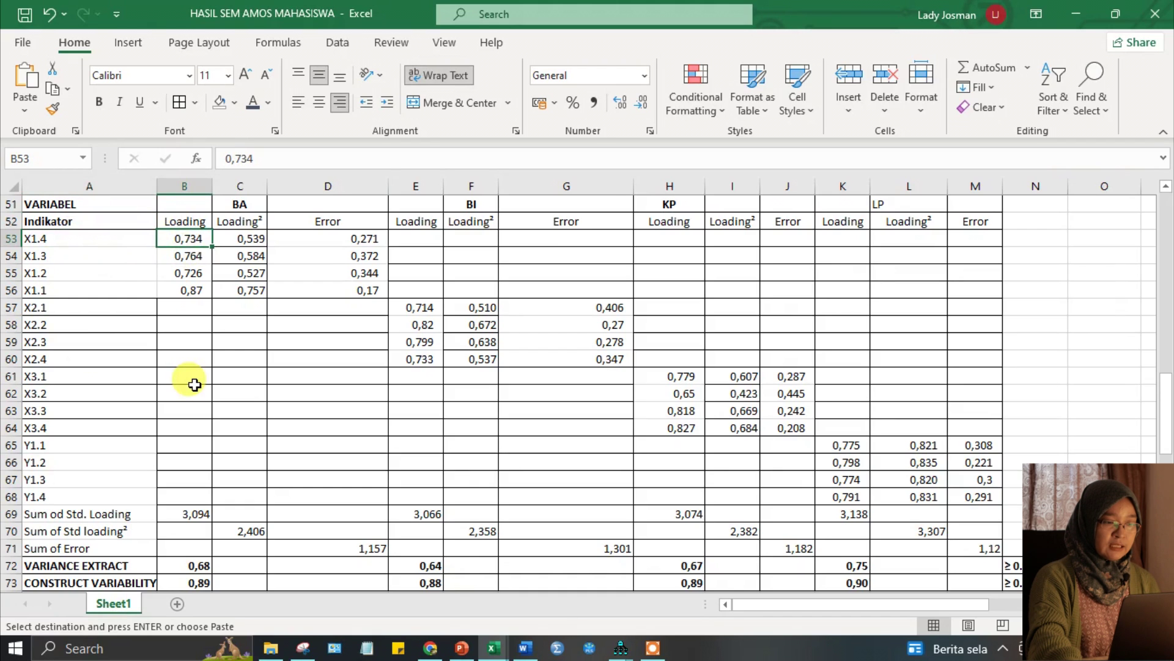
scroll(194, 384, "down", 3)
Step: Switch to PowerPoint and review the Variance Extract and Construct Reliability formulas on the measurement model slide
key("alt+Tab")
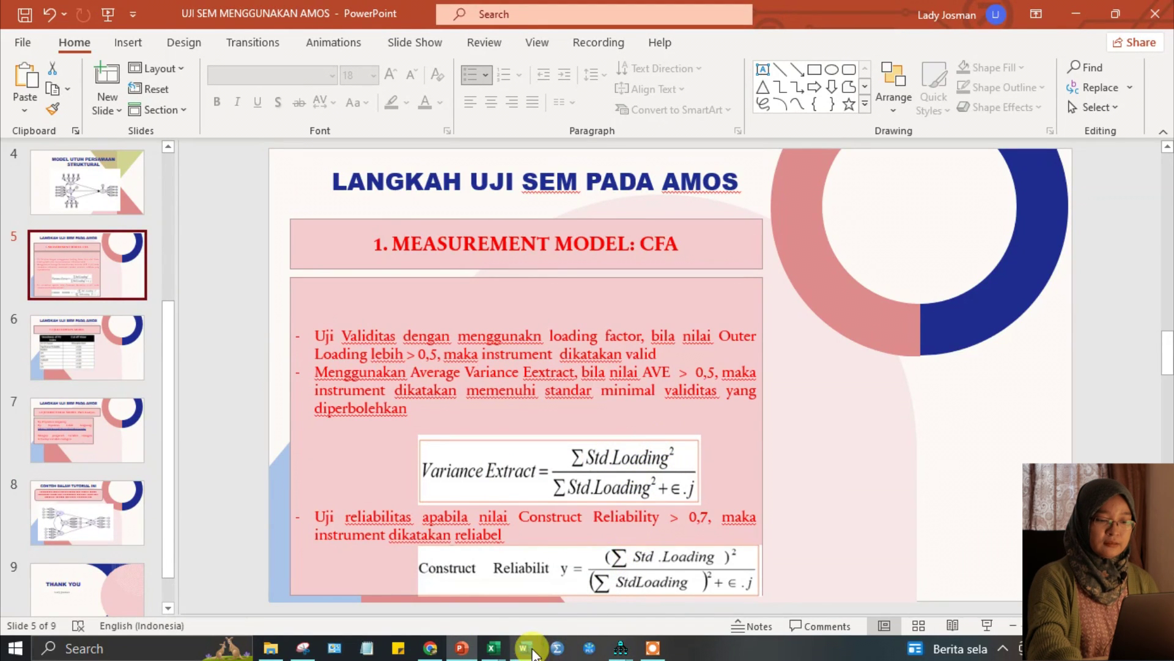
mouse_move(532, 652)
mouse_move(498, 644)
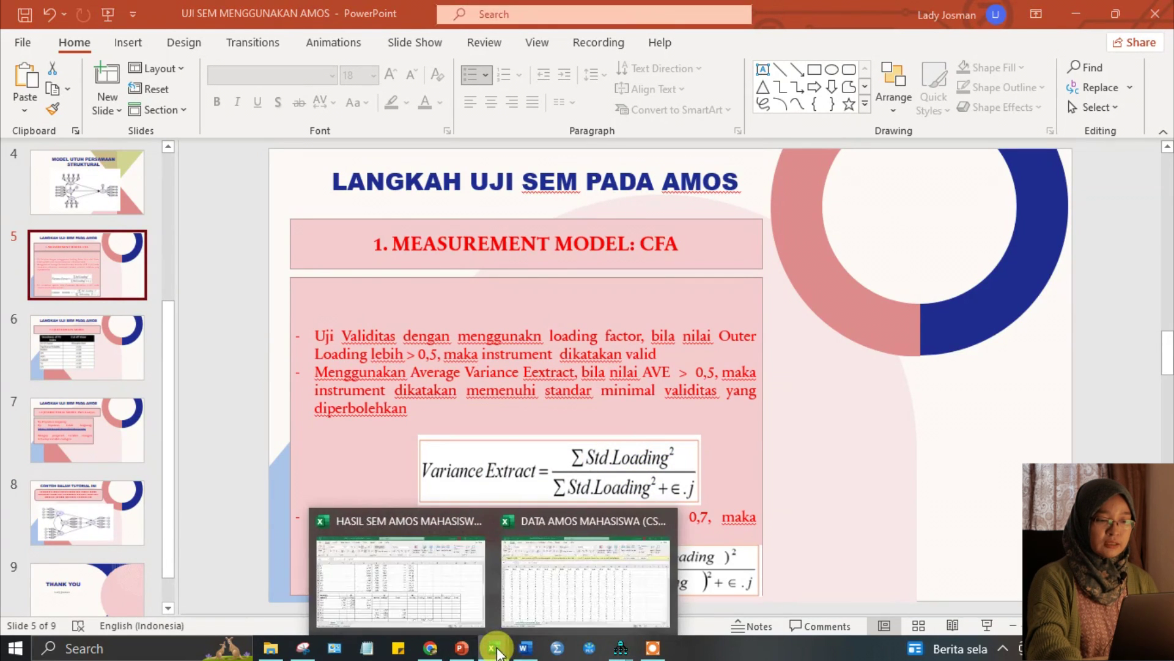
Step: Return to the HASIL SEM AMOS MAHASISWA workbook in Excel and inspect the Loading² formula for indicator X1.4 under BA
left_click(404, 569)
scroll(189, 441, "down", 1)
left_click(240, 376)
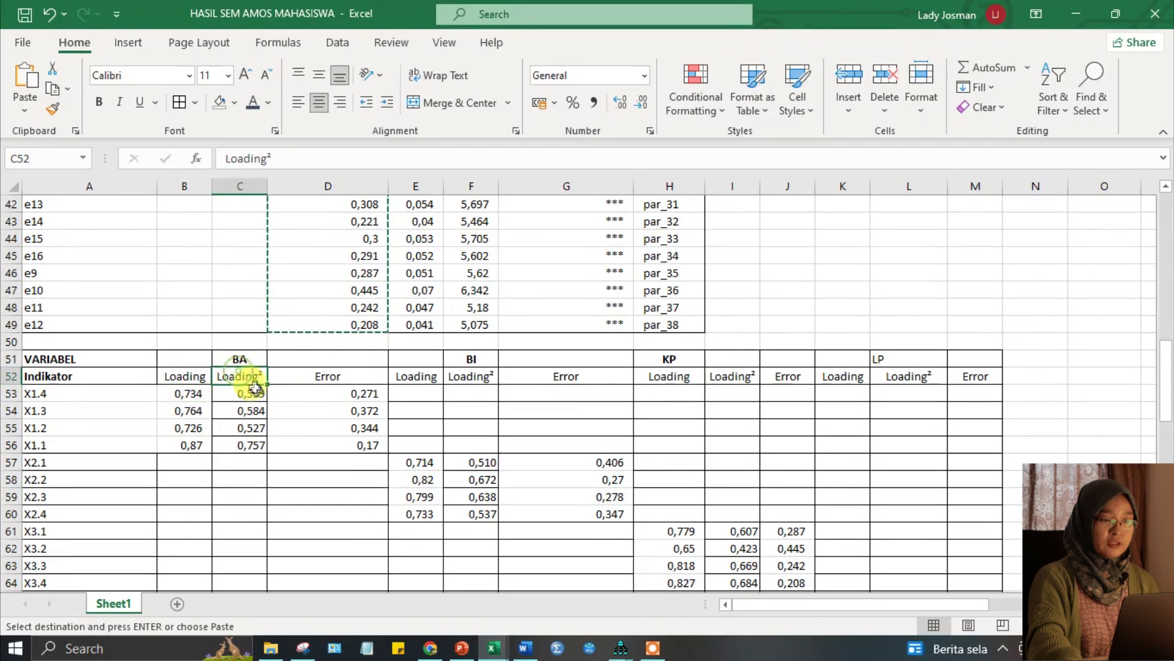
scroll(216, 398, "down", 1)
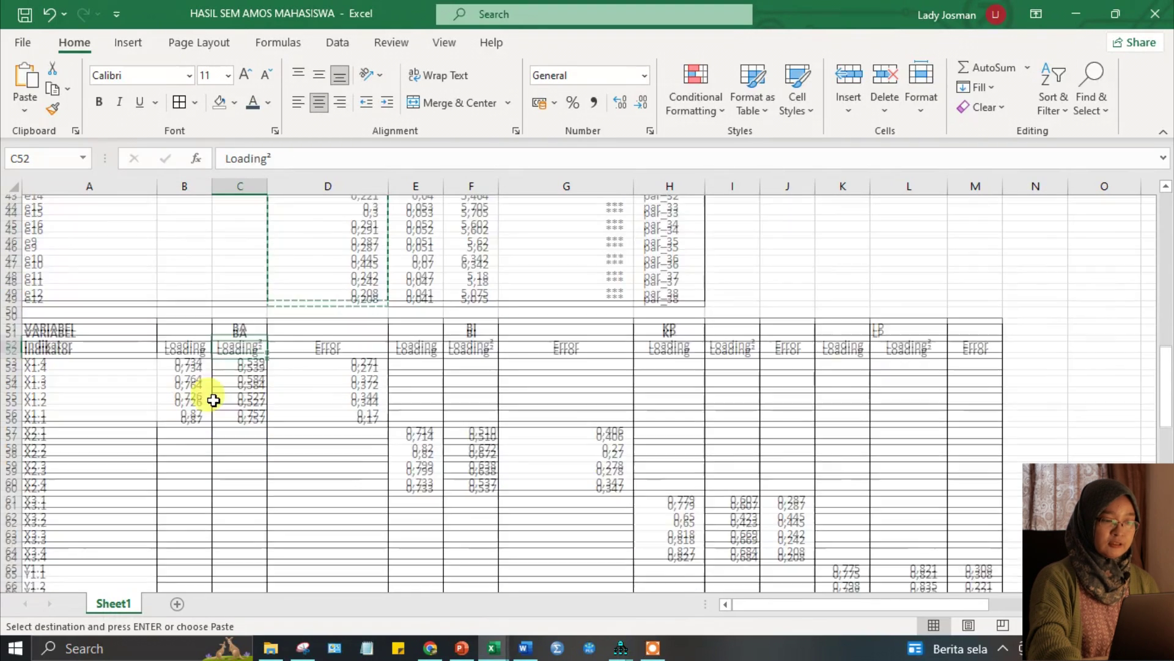
left_click(185, 341)
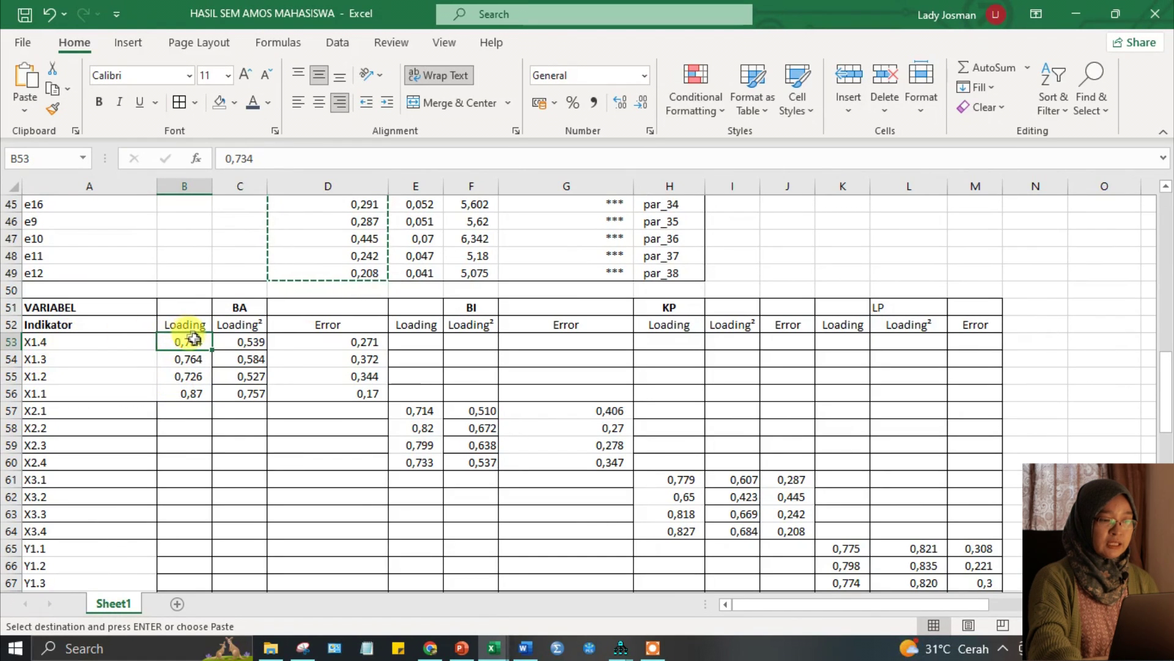
left_click(252, 344)
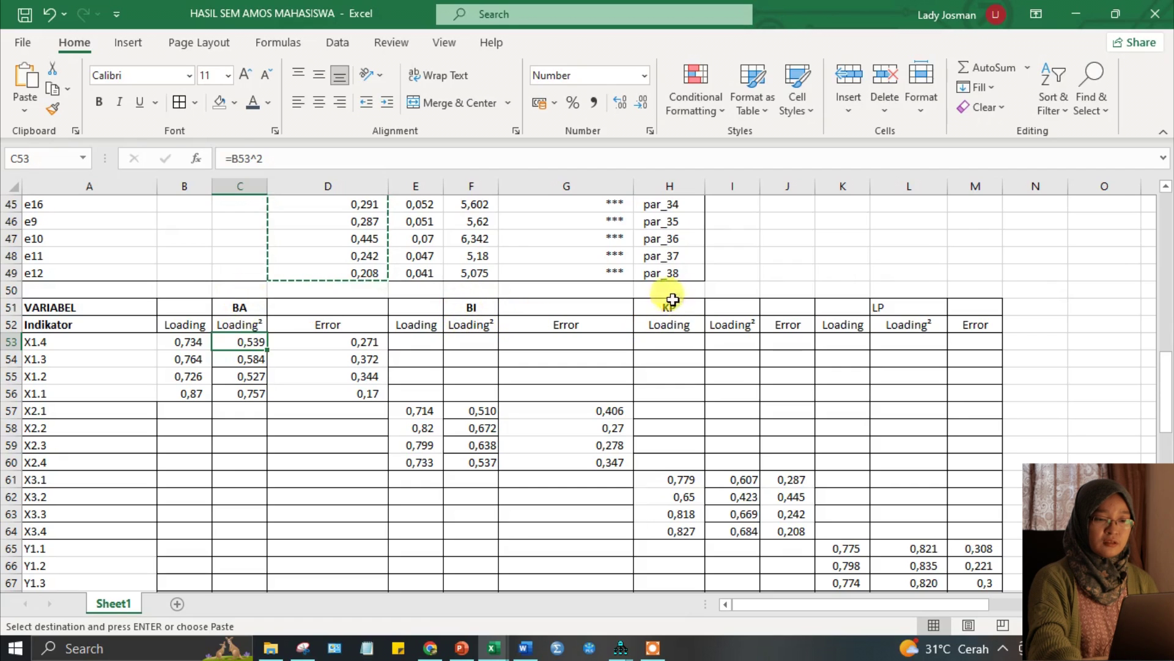
Step: Make the LP header in L51 bold and rename the KP header in H51 to KL
left_click(885, 309)
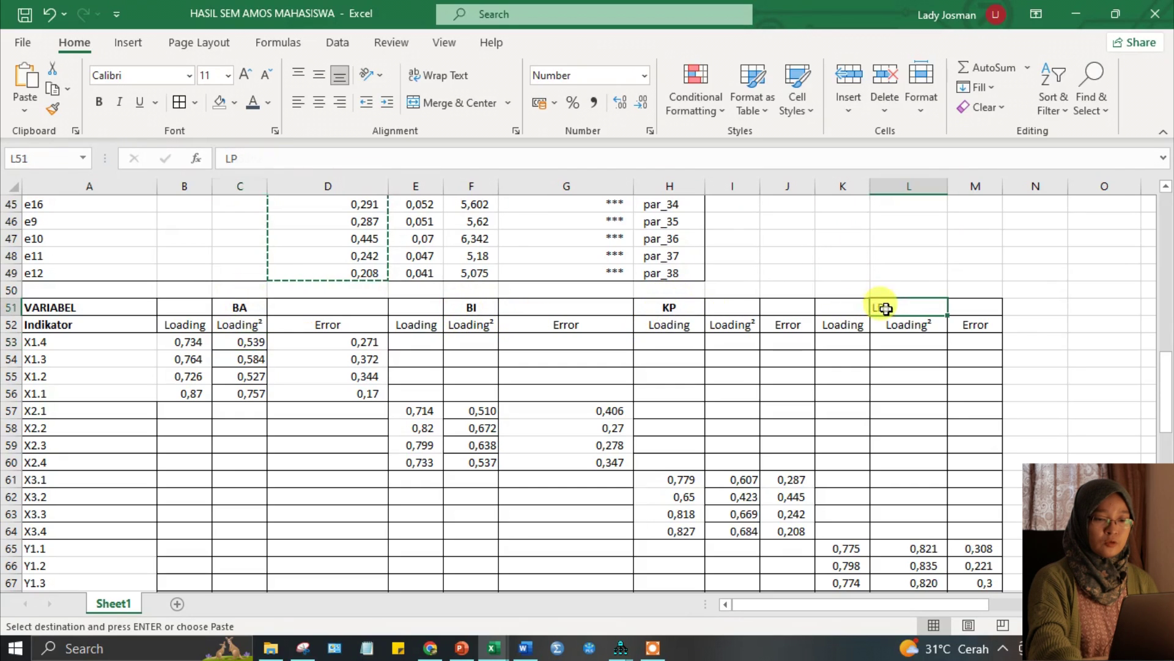
left_click(99, 100)
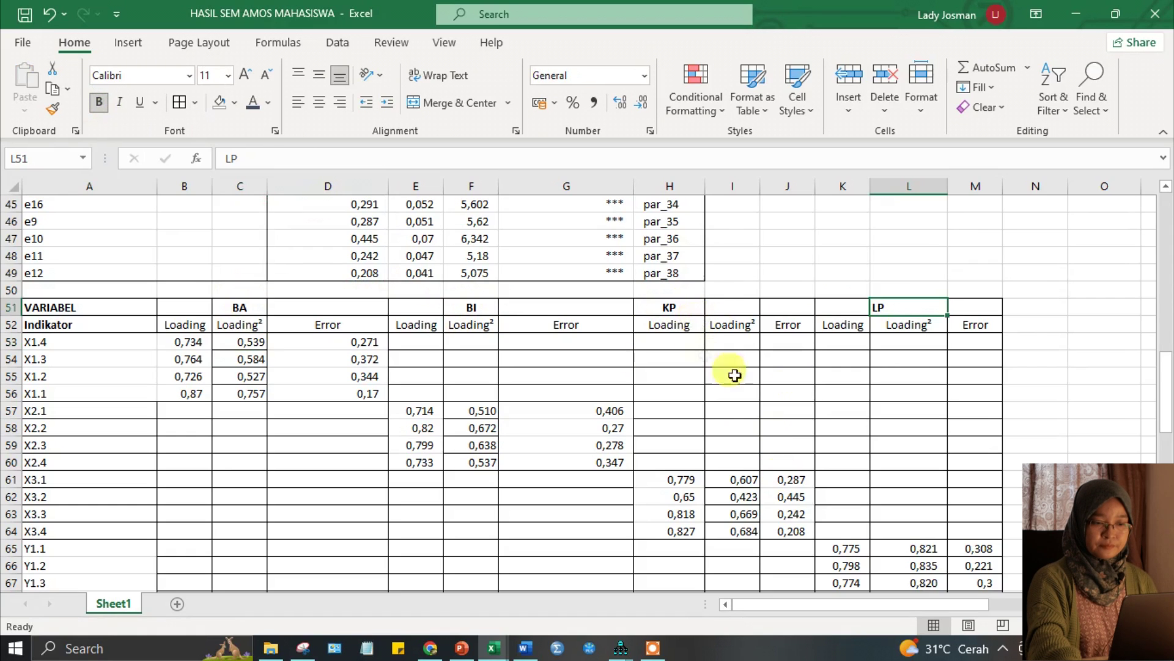
left_click(681, 302)
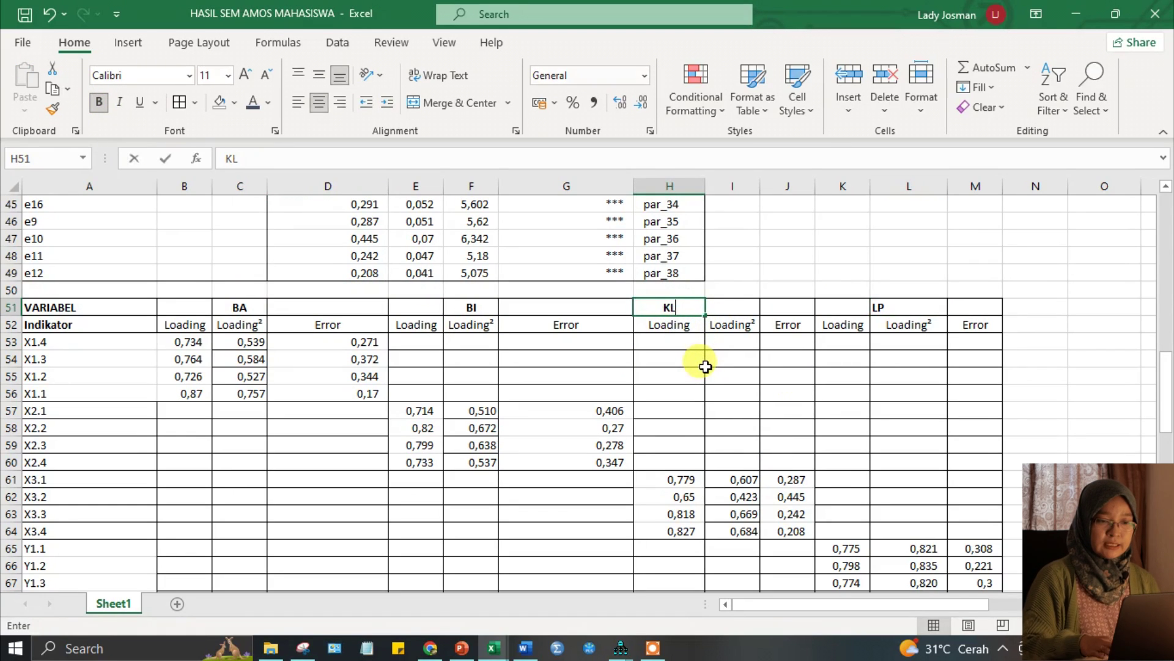
type("KL")
left_click(758, 411)
left_click(901, 305)
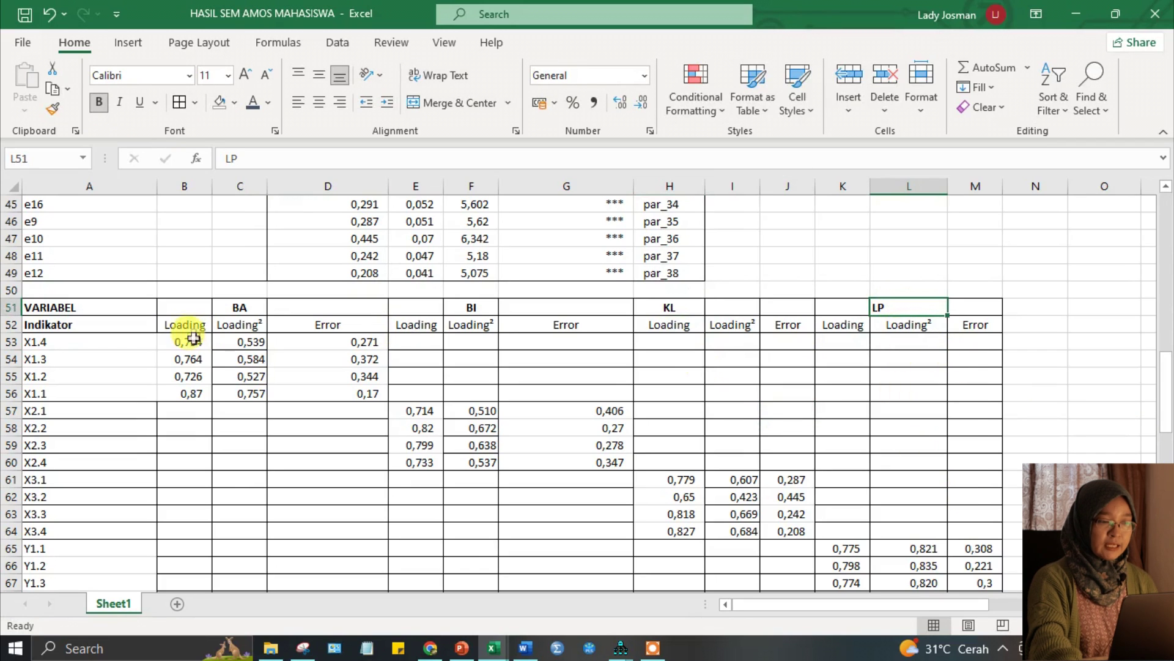
Step: Re-enter the Loading² formula for X1.4 in C53 as =B53^2 and fill it down through C56
scroll(181, 367, "down", 1)
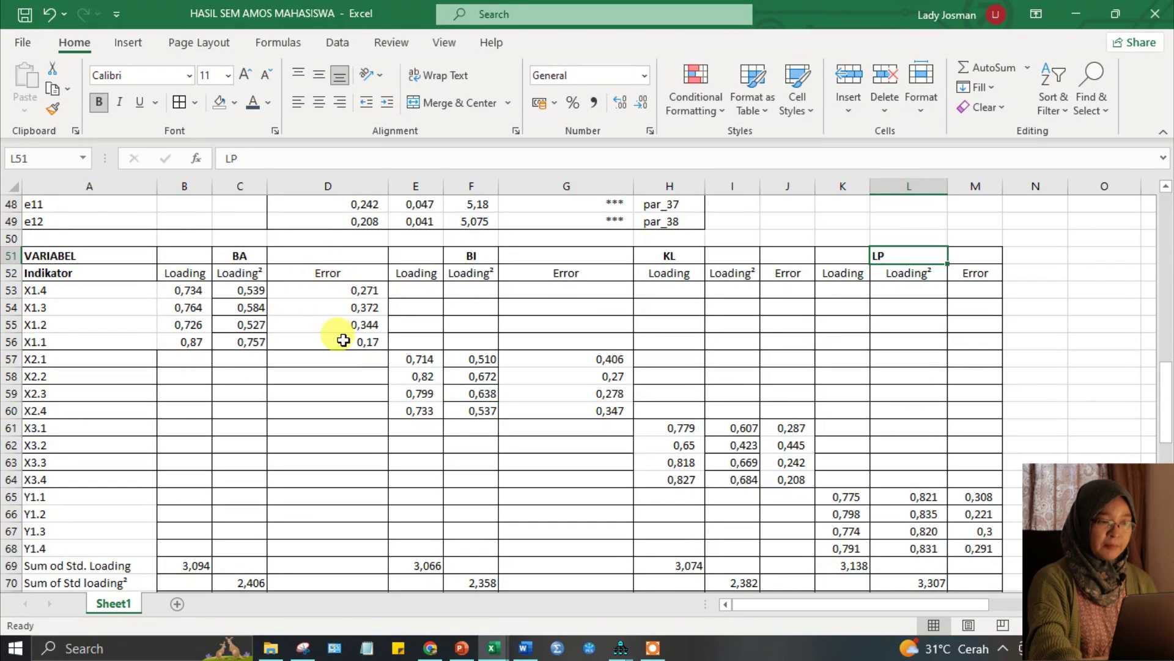
left_click(249, 285)
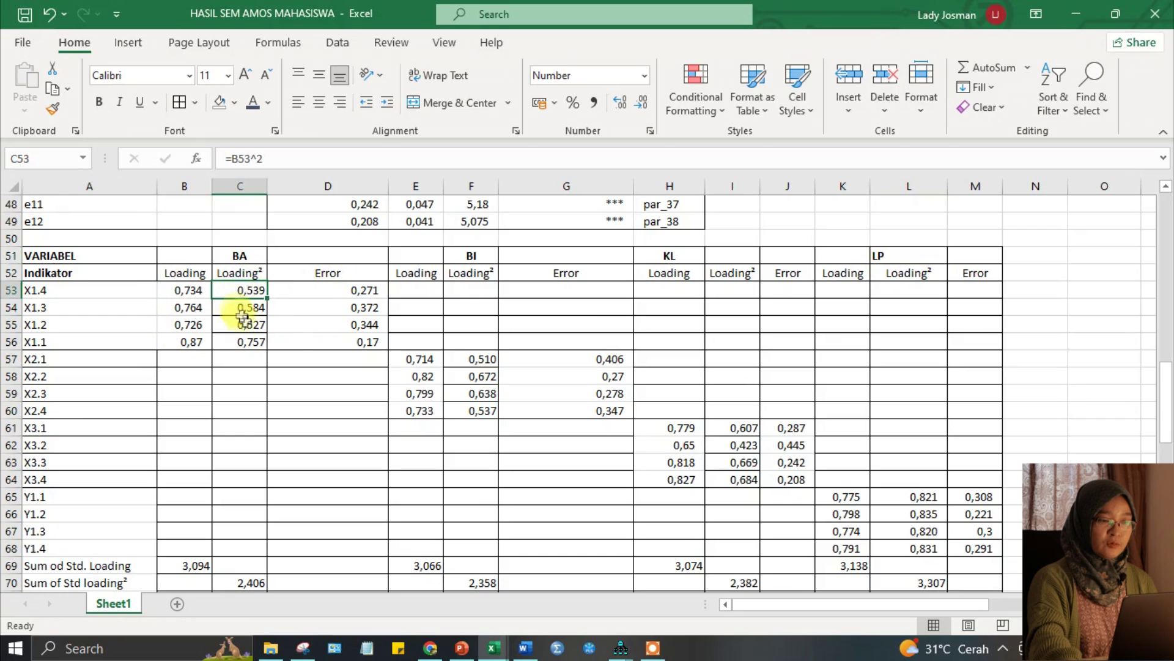
type("=")
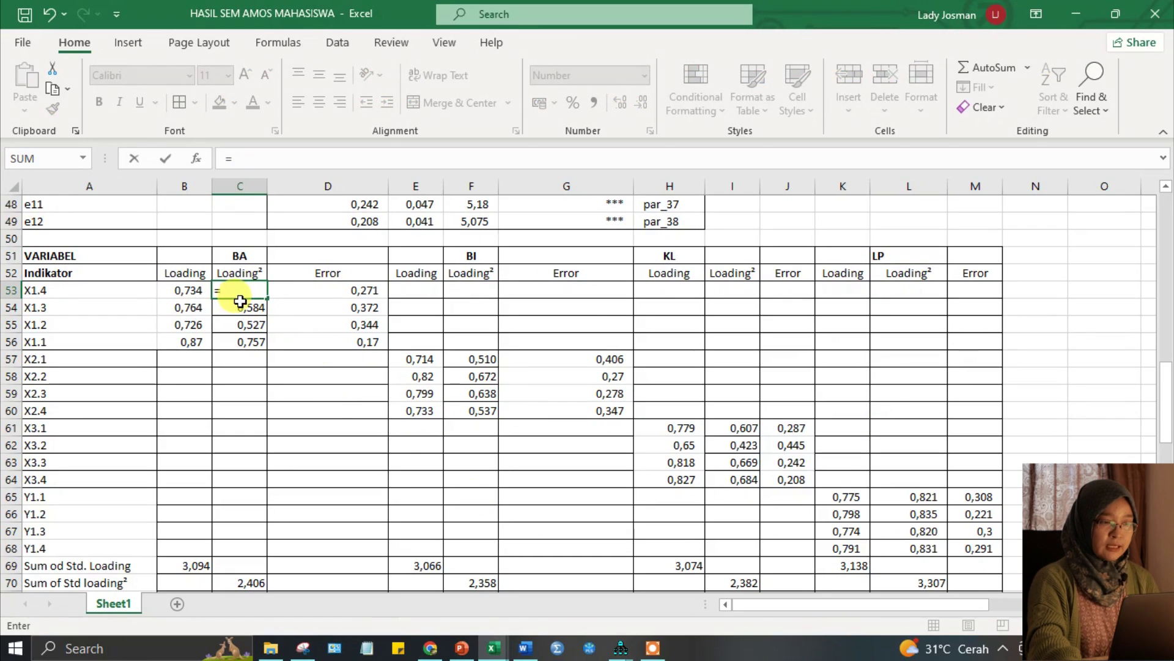
left_click(191, 291)
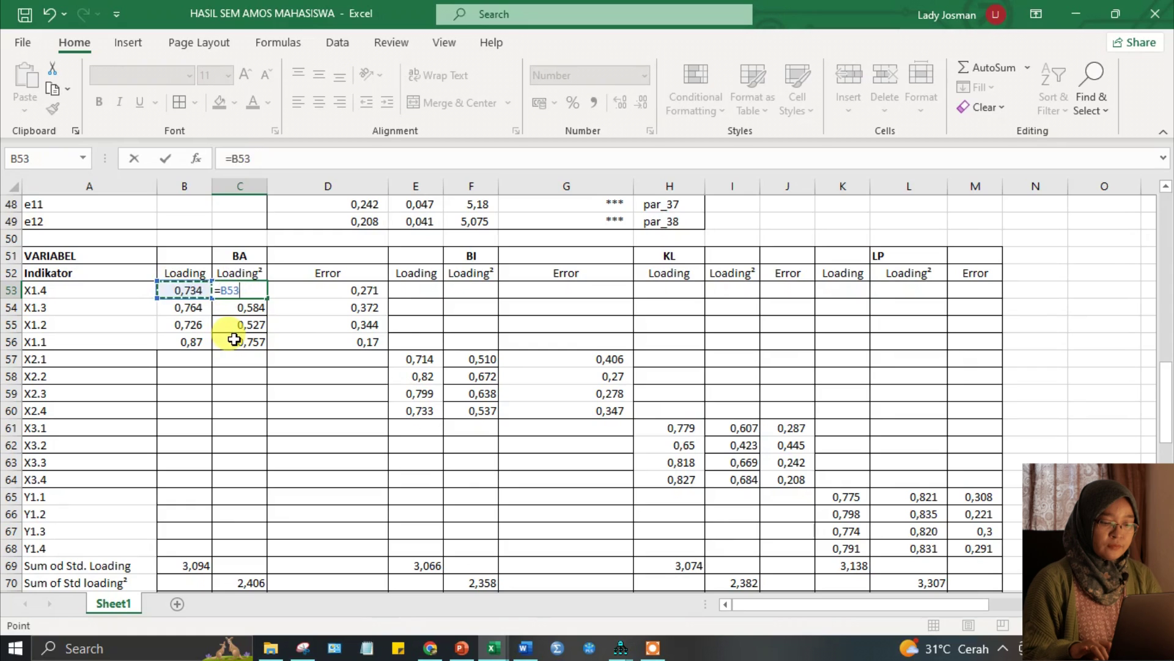
type("^2")
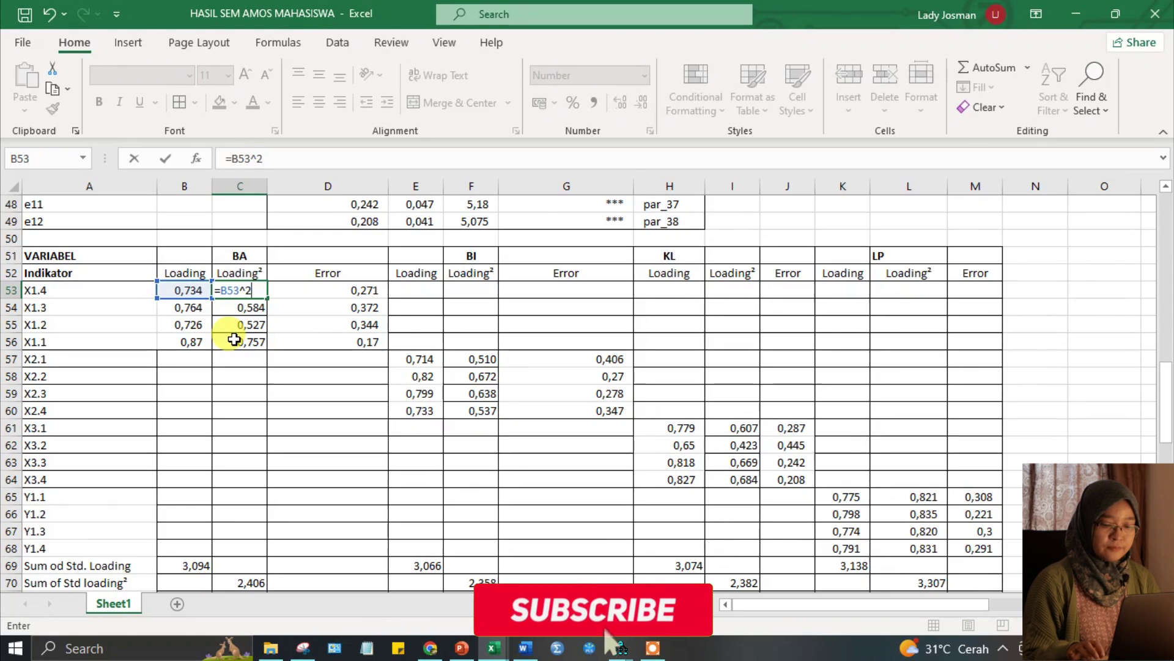
key("Return")
left_click(235, 290)
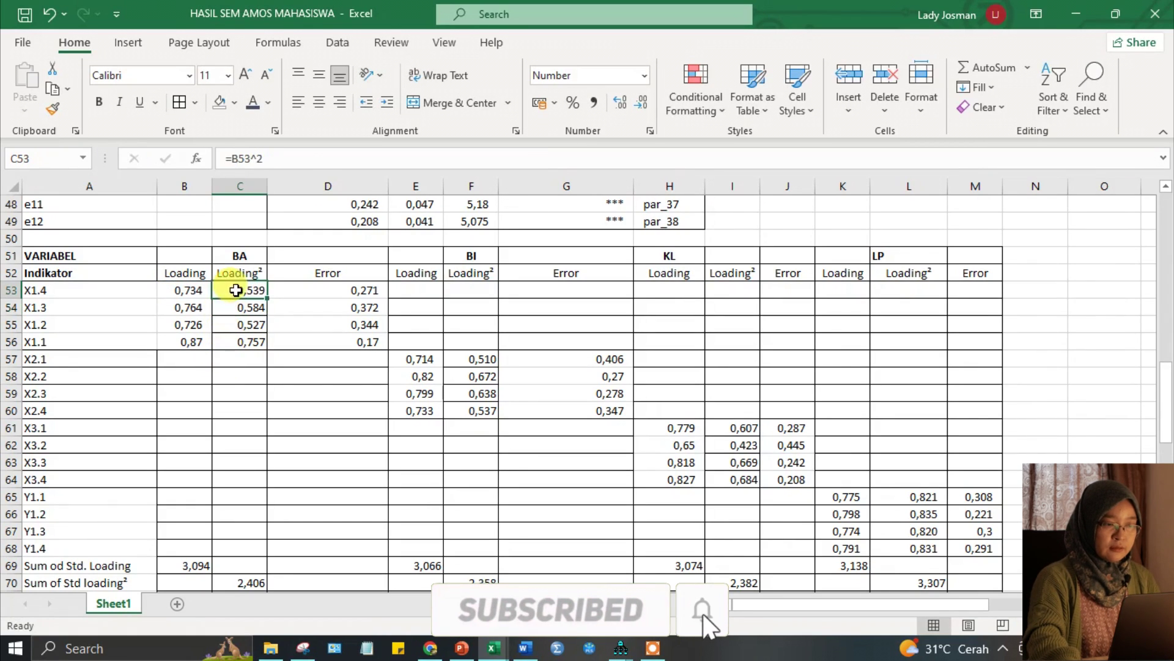
left_click_drag(265, 300, 265, 347)
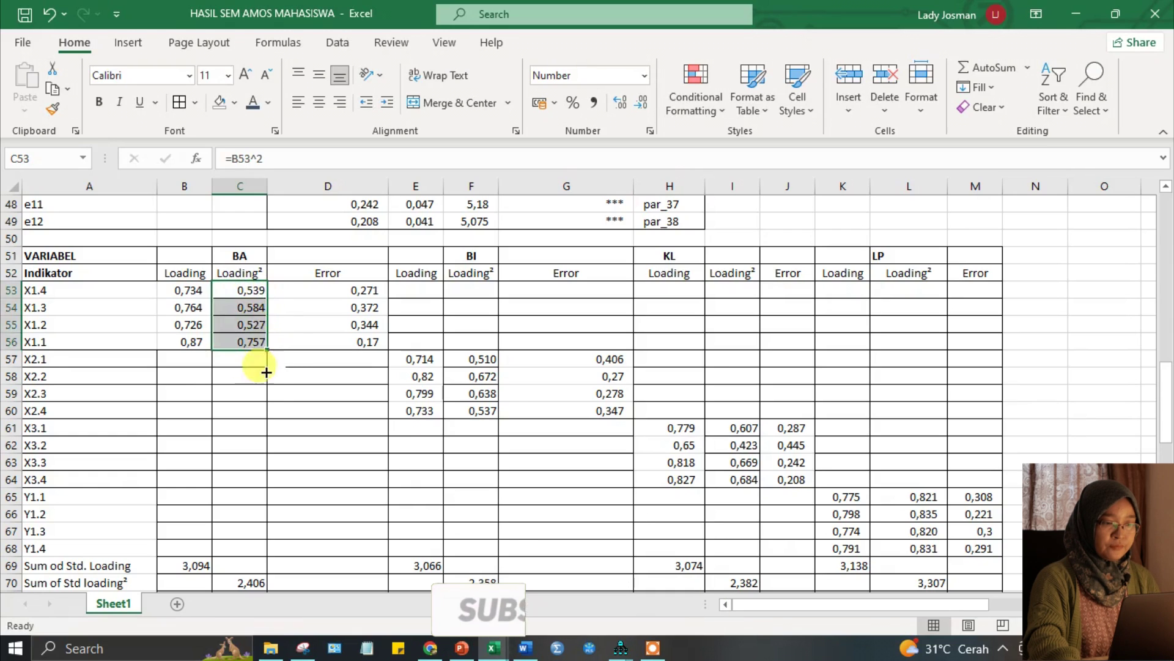
left_click(269, 392)
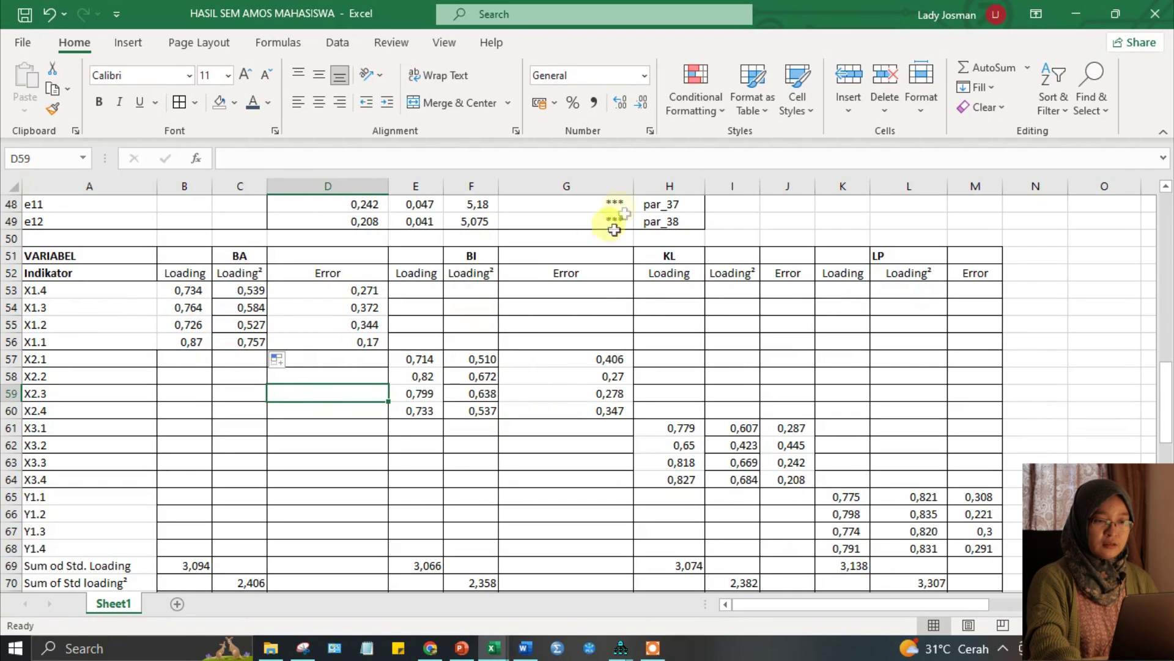
Step: Examine the SUM formulas for Loading, Loading² and Error under BA, BI and KL in rows 69 to 71
scroll(542, 373, "down", 2)
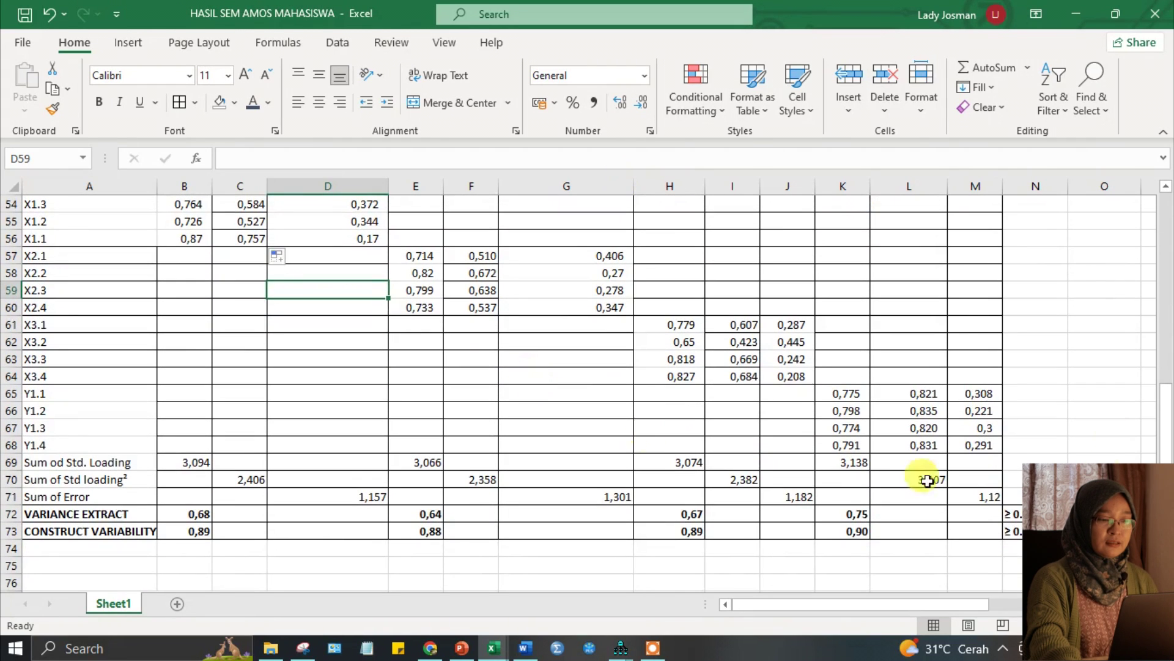
left_click(195, 462)
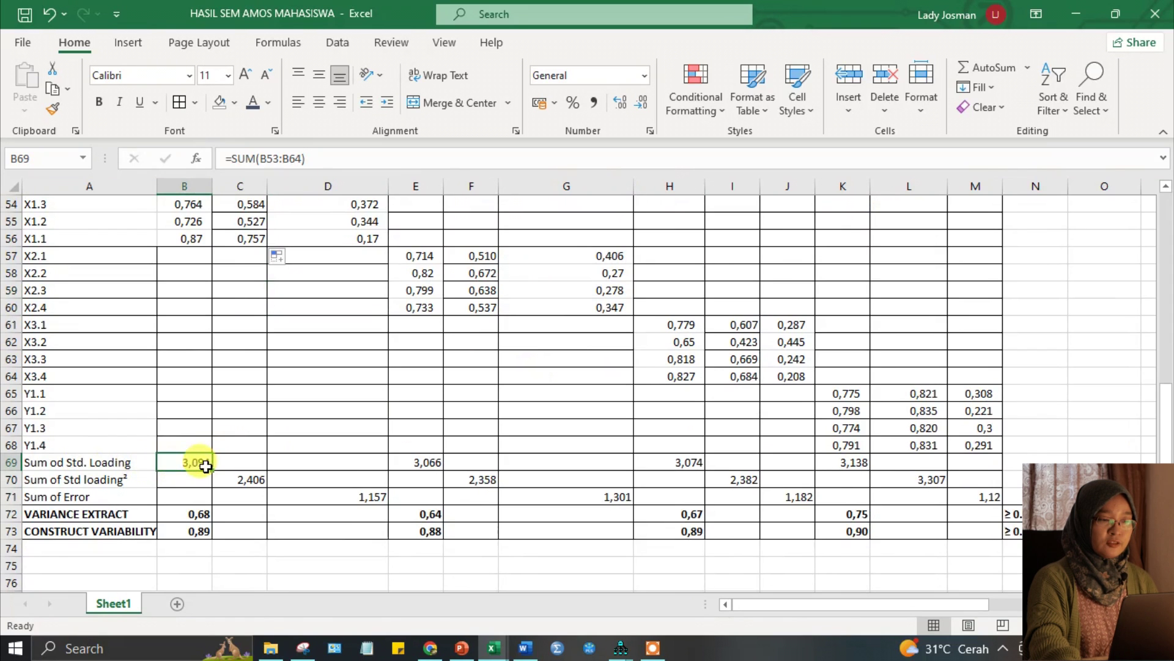
scroll(194, 465, "up", 5)
scroll(194, 465, "down", 4)
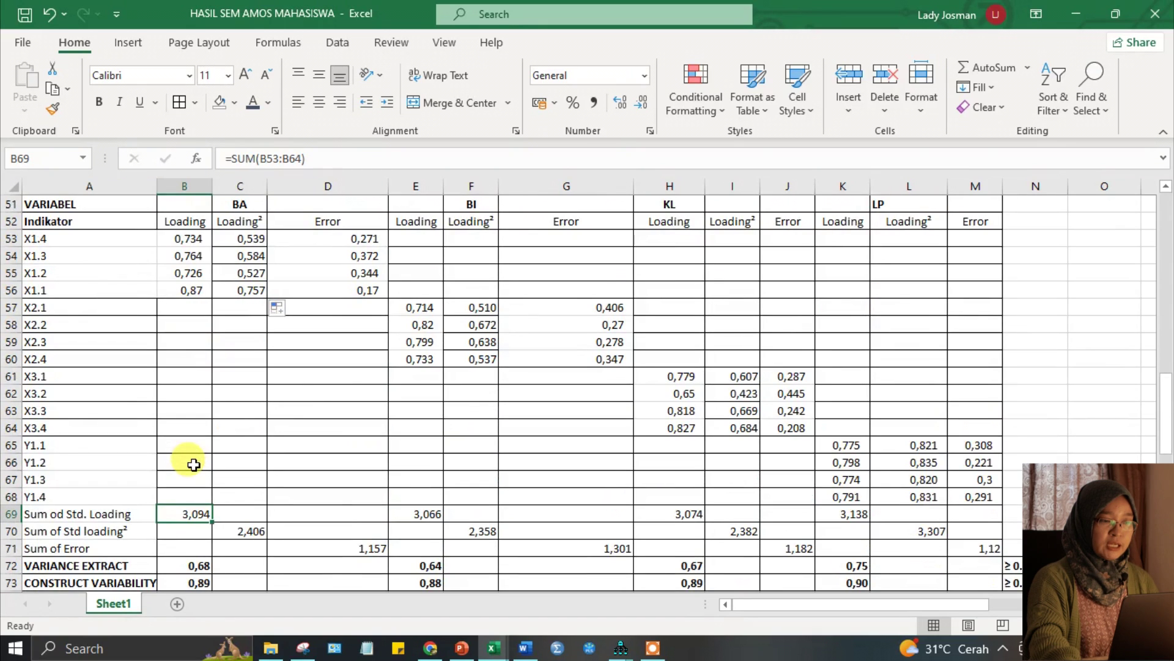
left_click(245, 529)
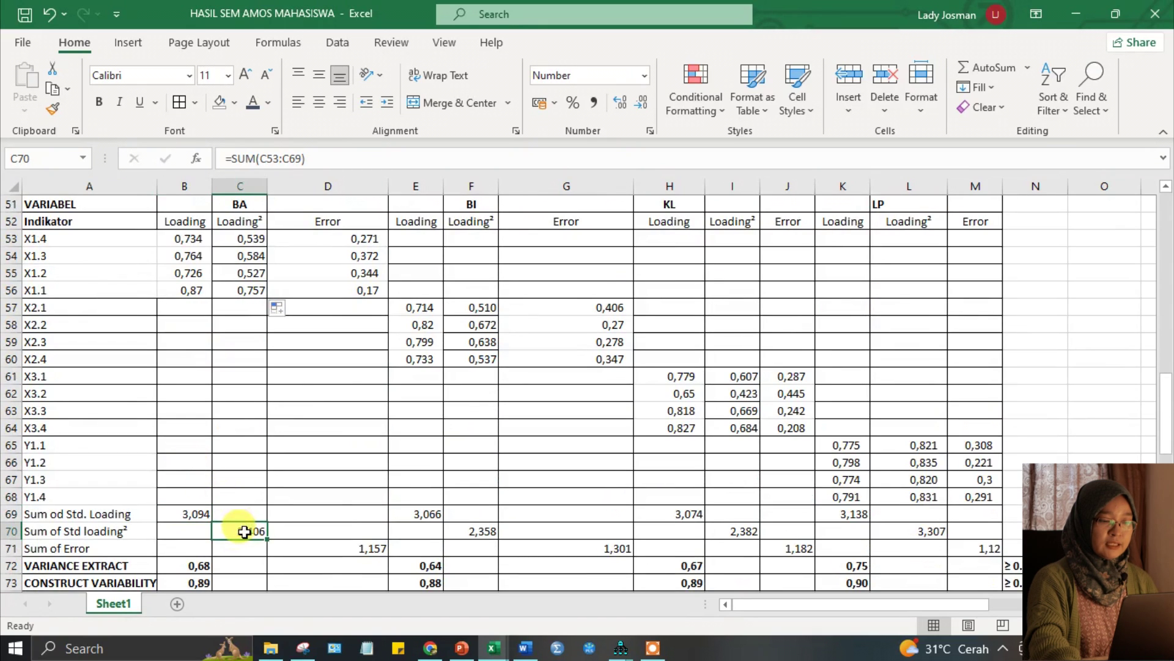
left_click(359, 554)
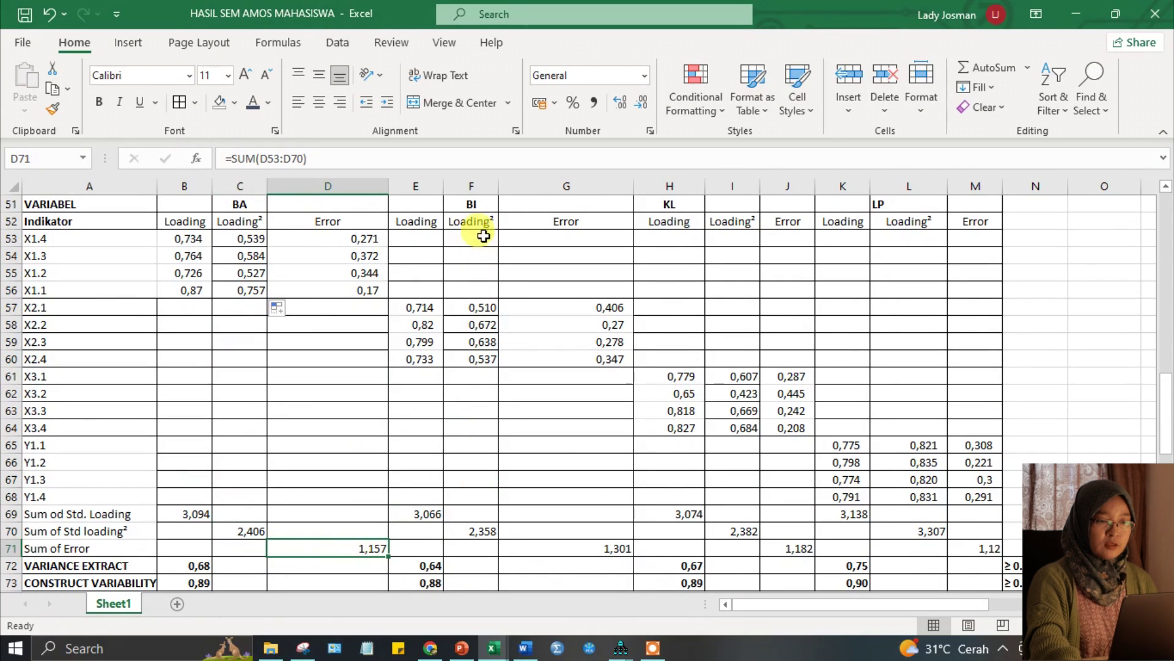
left_click(433, 515)
left_click(489, 531)
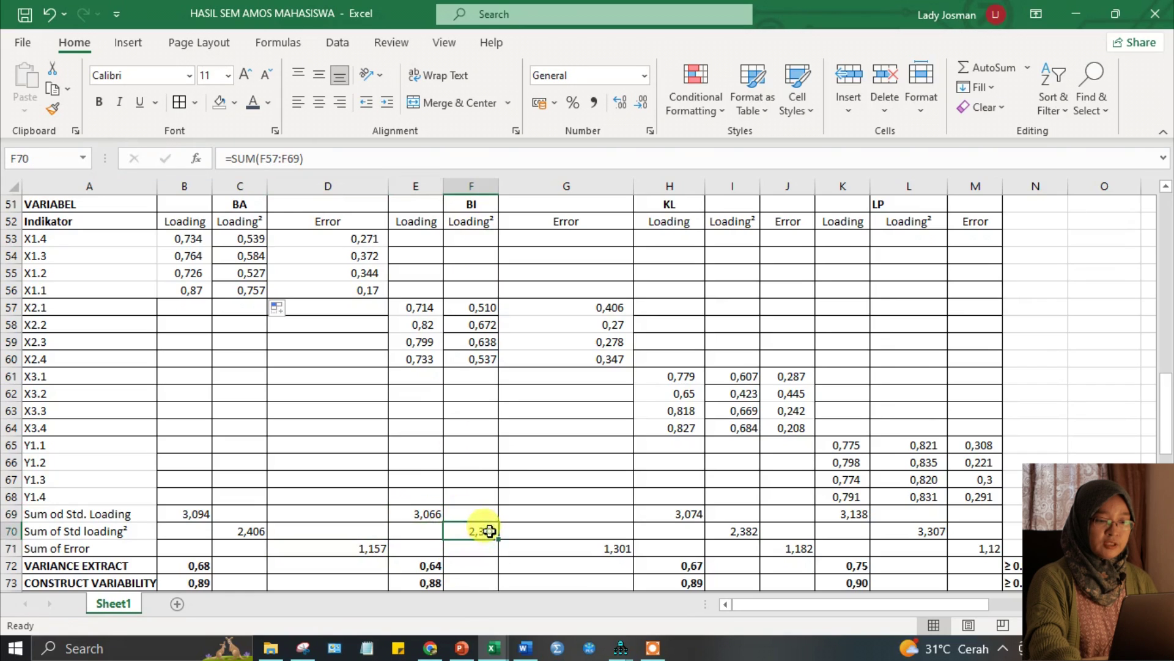
left_click(609, 546)
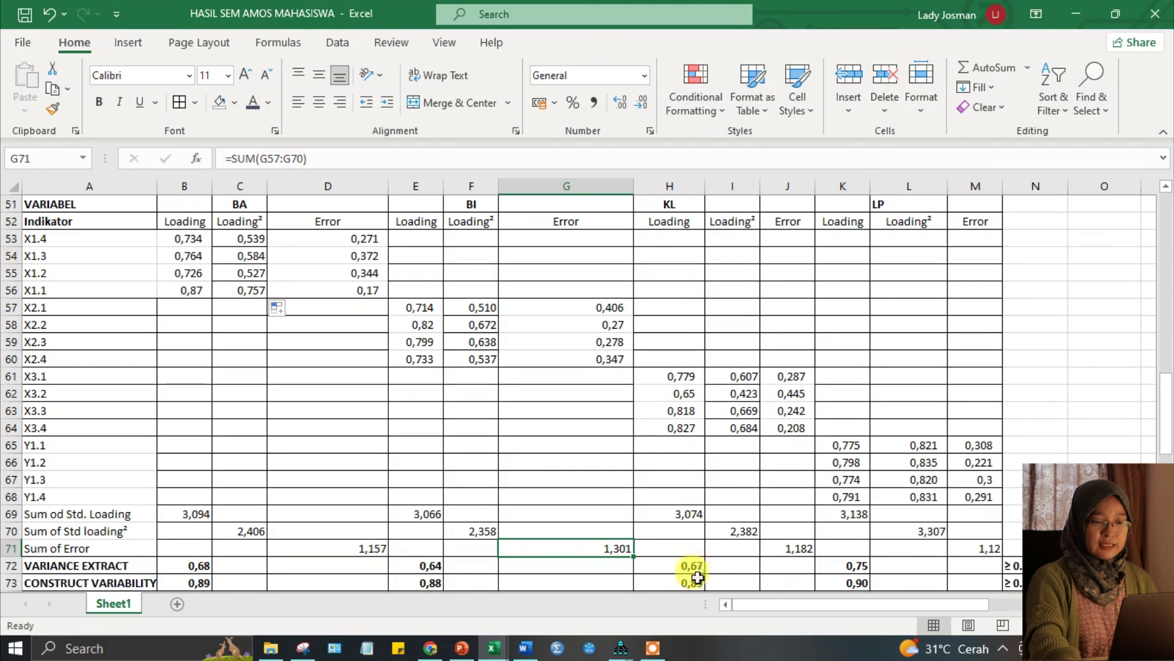
left_click(692, 513)
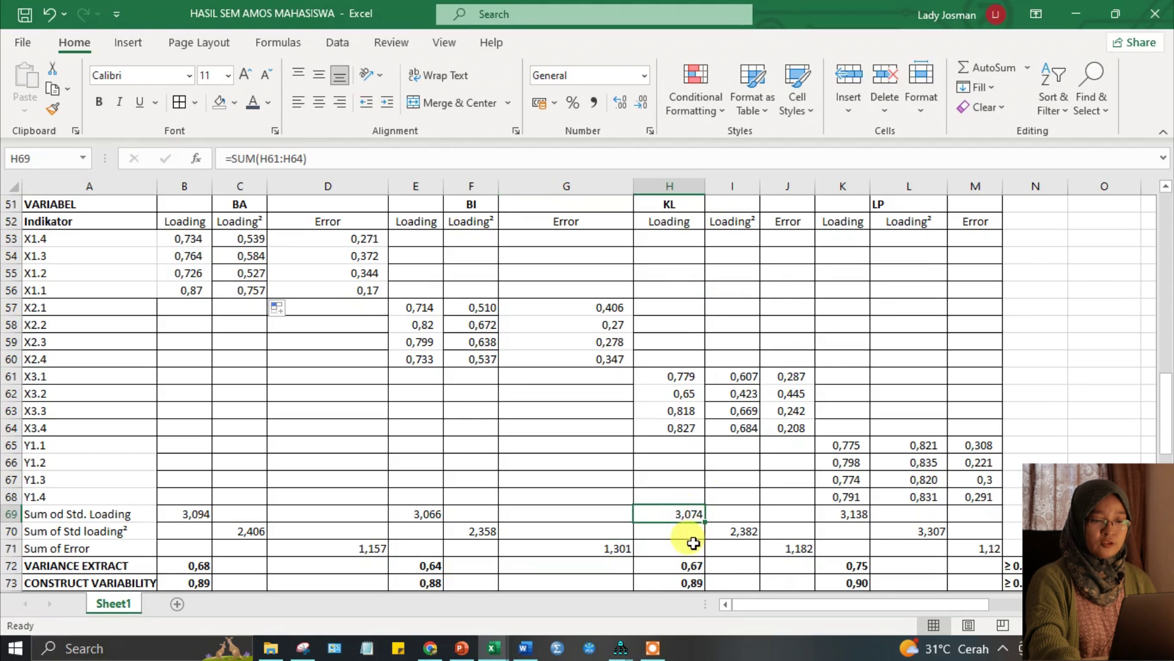
left_click(734, 530)
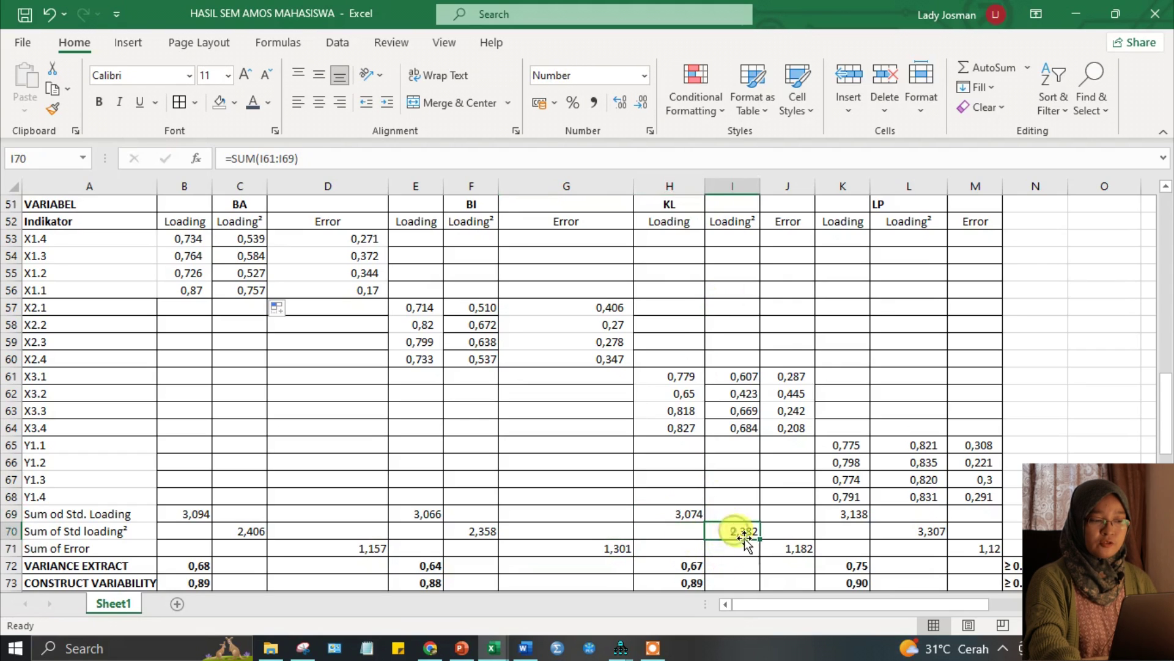
left_click(787, 548)
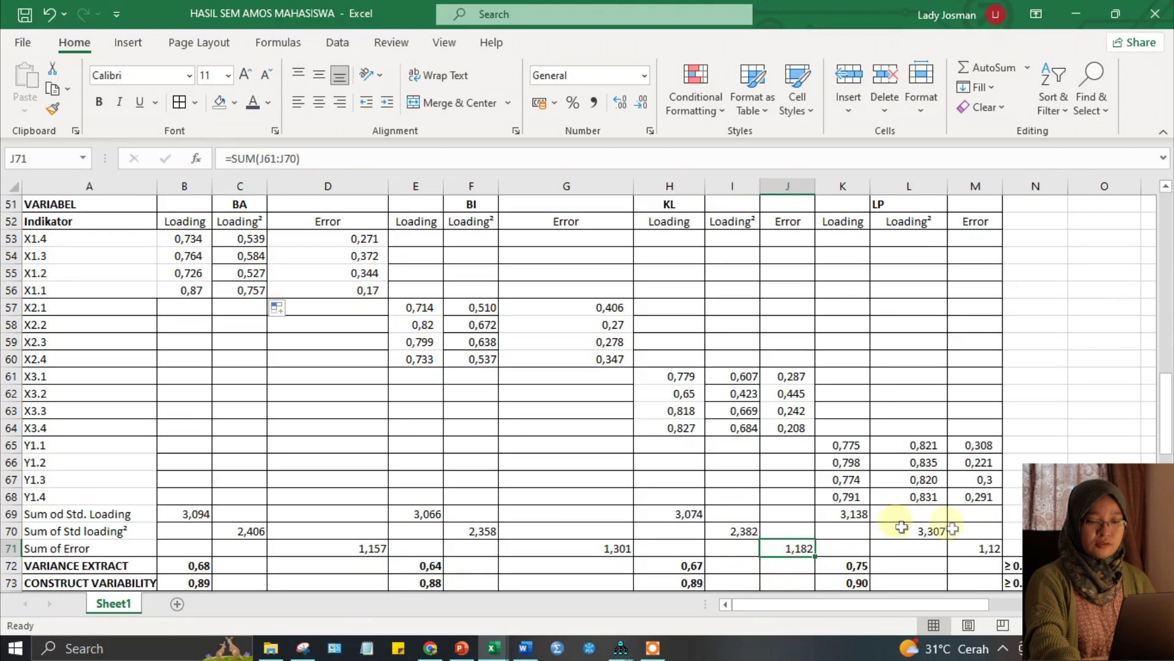
Step: Bold the sums in C69:M71 and their row labels in A69:A71
left_click_drag(215, 515, 975, 551)
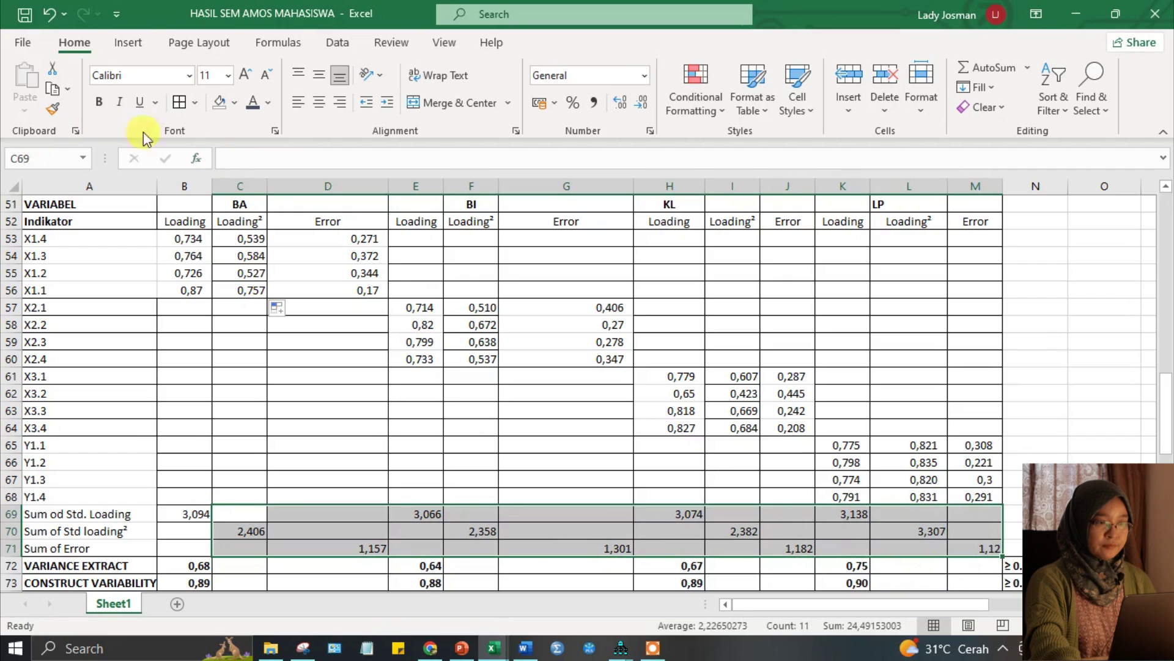
left_click(101, 102)
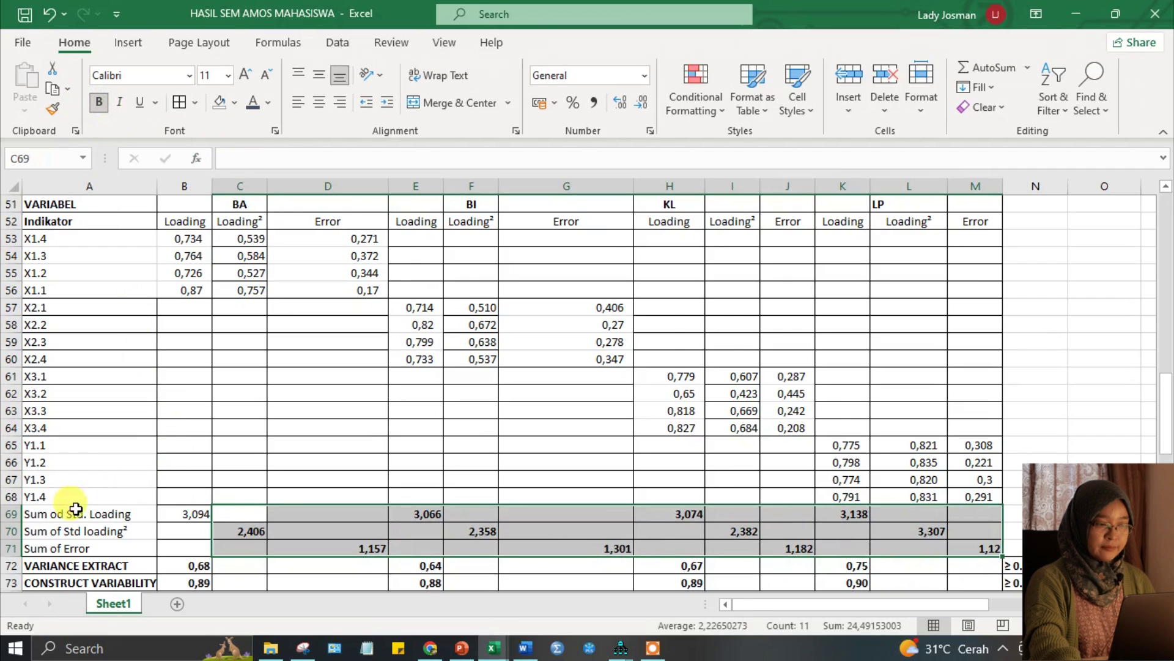
Step: Inspect BA's Variance Extract formula in B72, and switch to PowerPoint to compare it with the formula on the measurement model slide
scroll(73, 512, "down", 1)
left_click(203, 518)
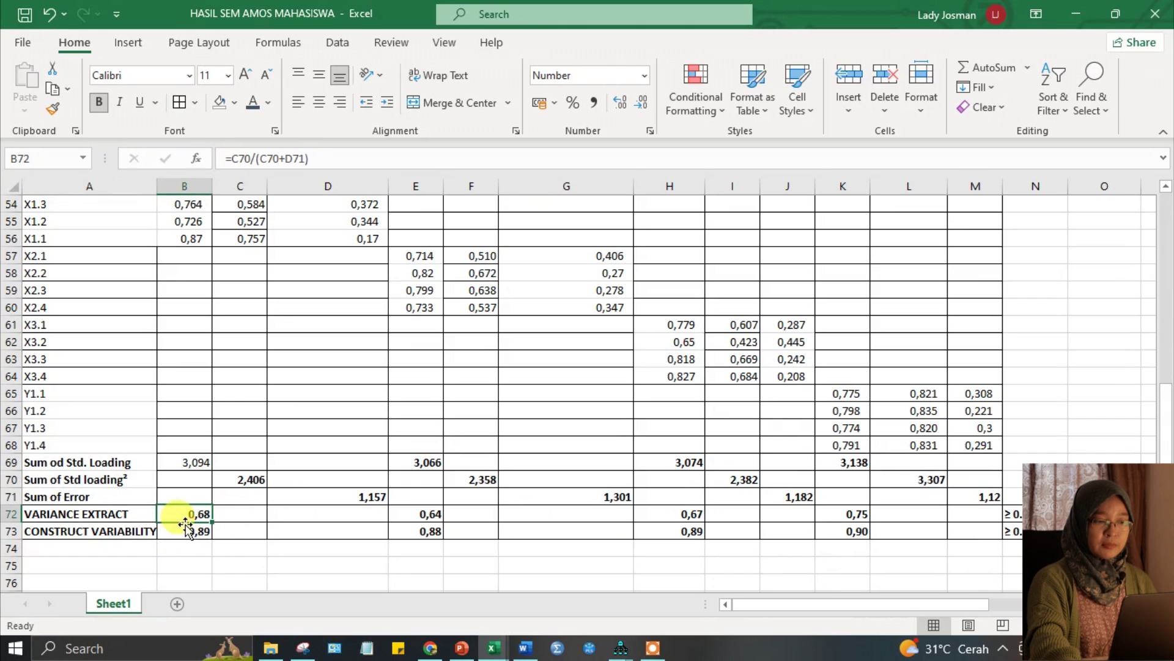
left_click(232, 560)
left_click(194, 514)
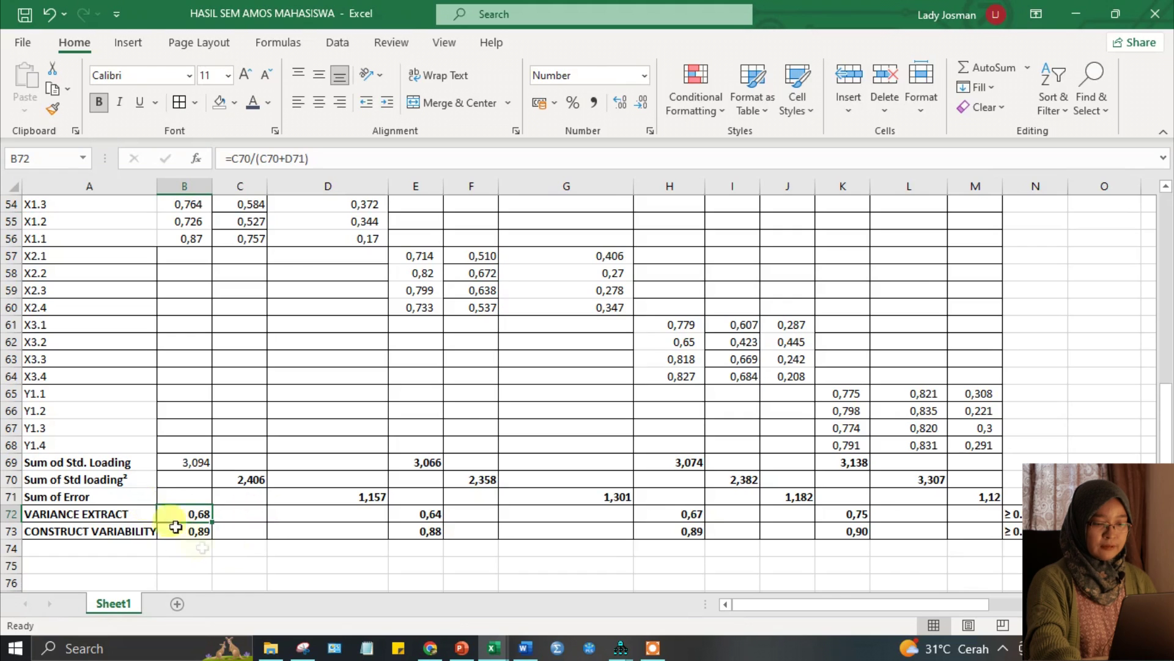
left_click(465, 649)
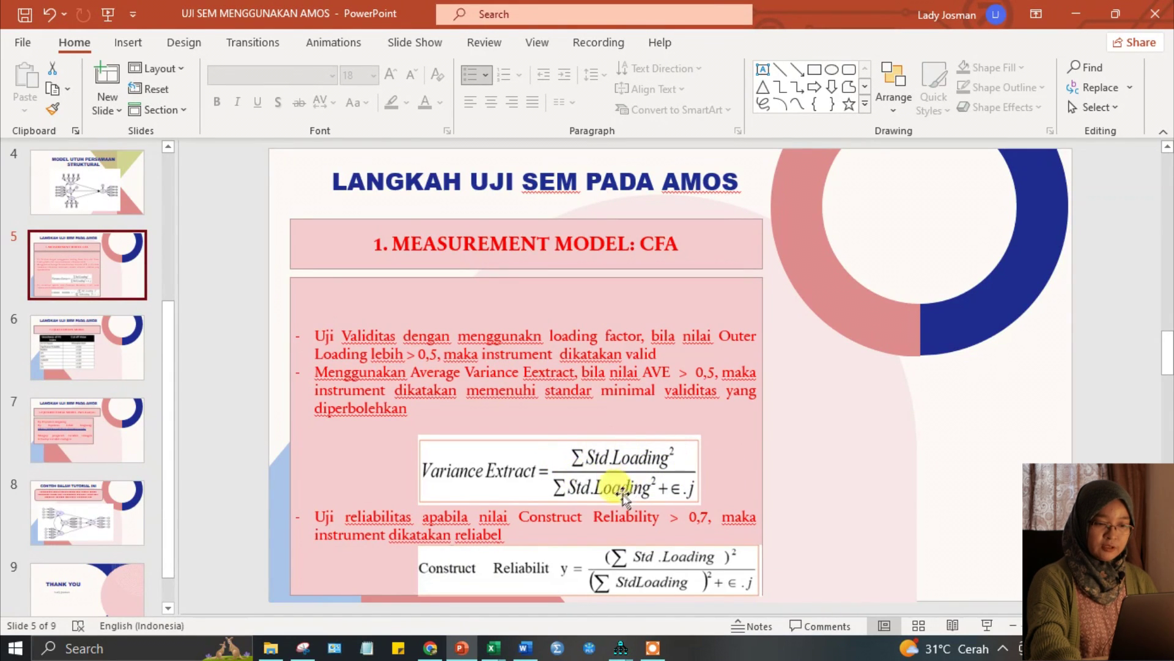
Step: Return to the Excel workbook and re-enter BA's Variance Extract in B72 as =C70/(C70+D71)
left_click(493, 648)
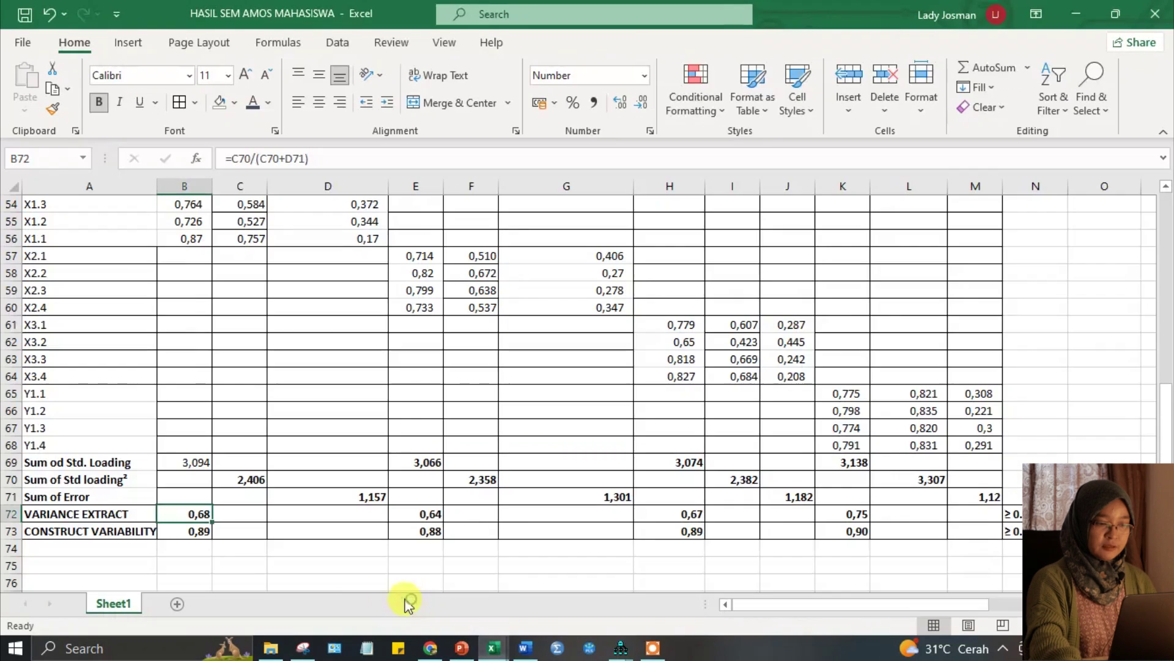
type("=")
left_click(245, 480)
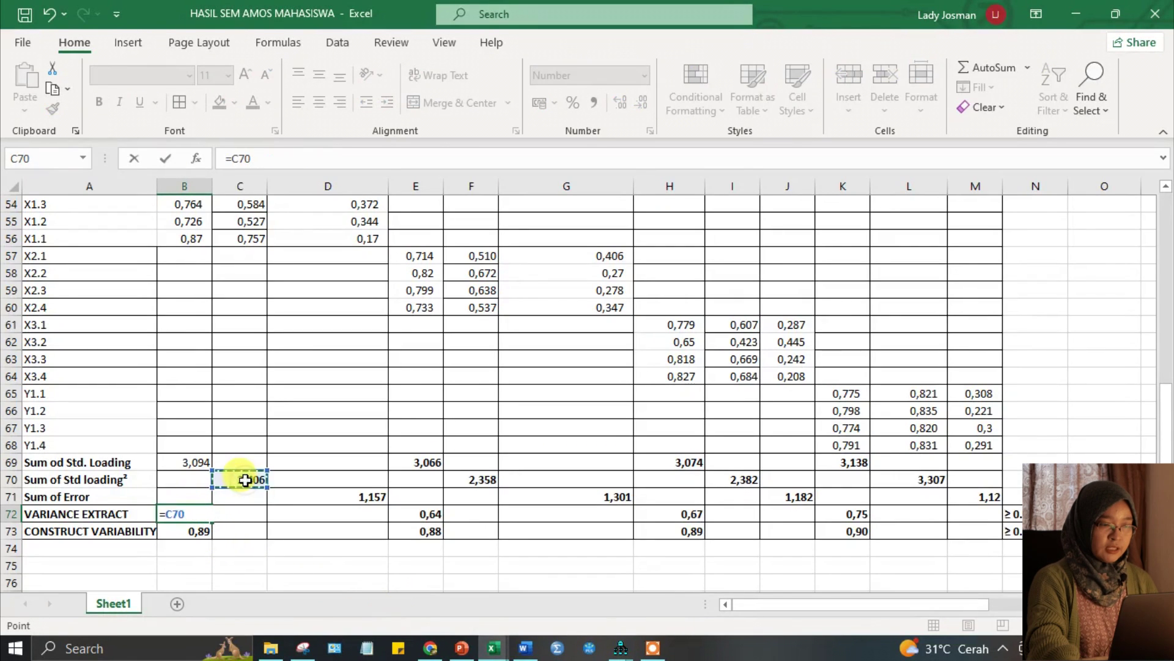
type("/")
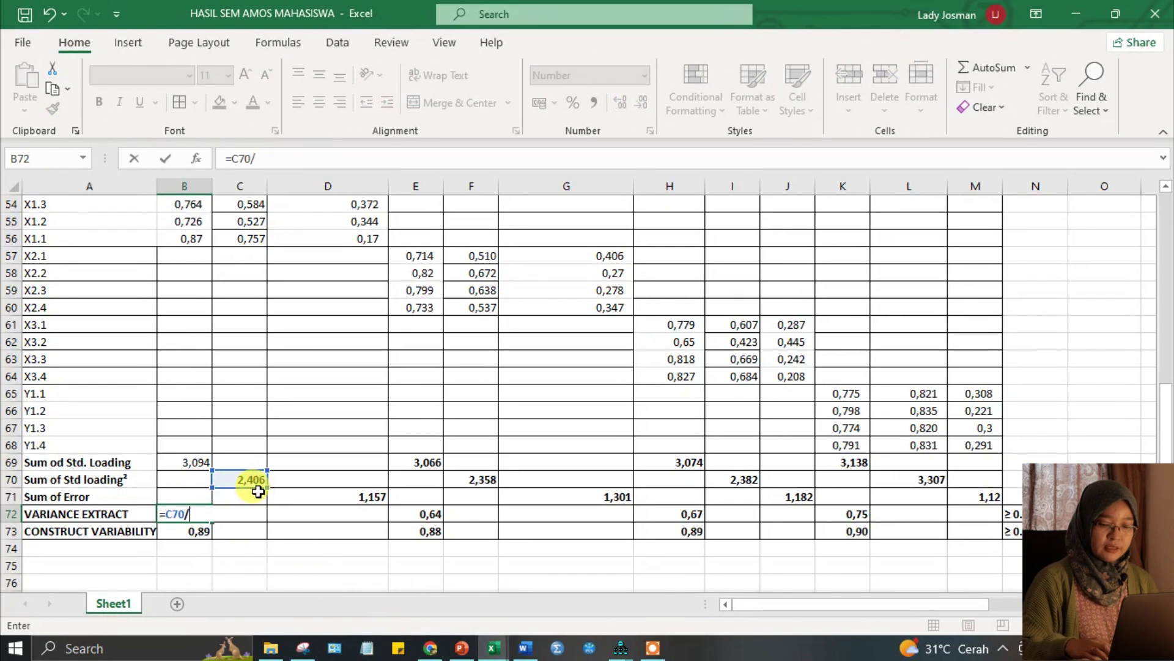
type("(")
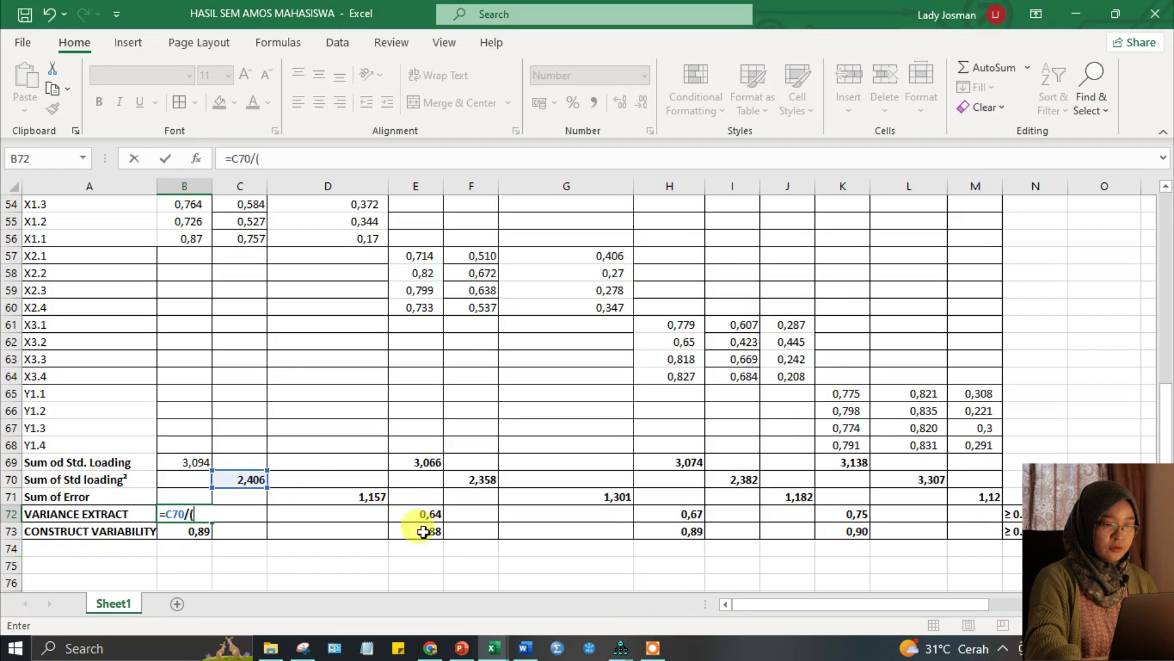
left_click(241, 477)
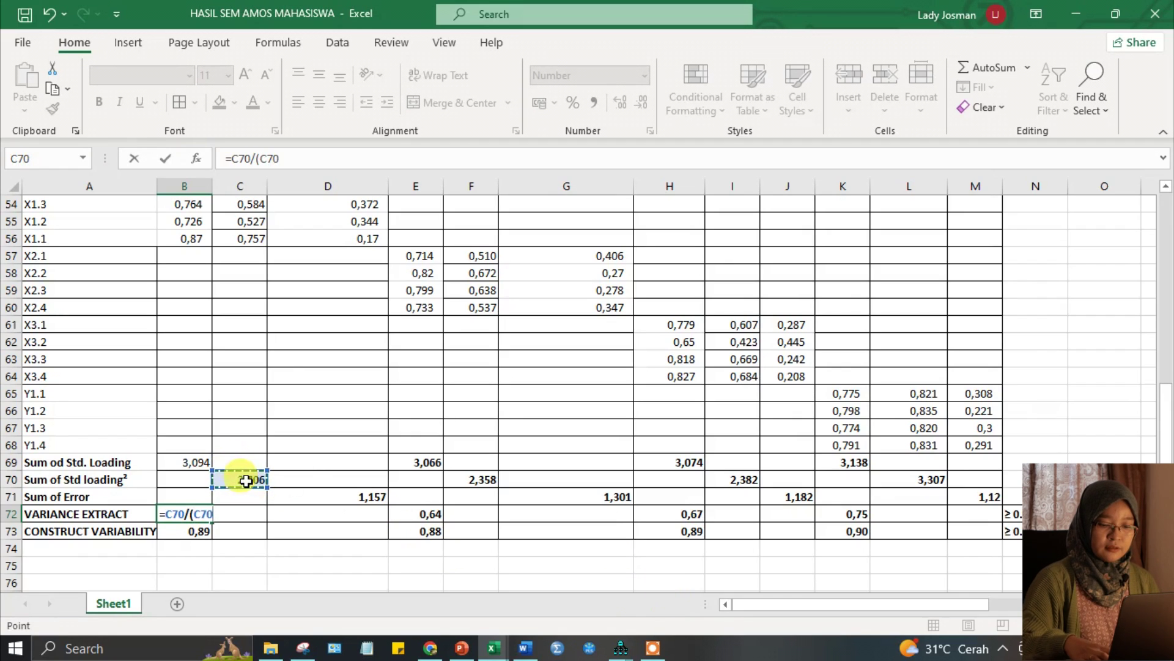
type("+")
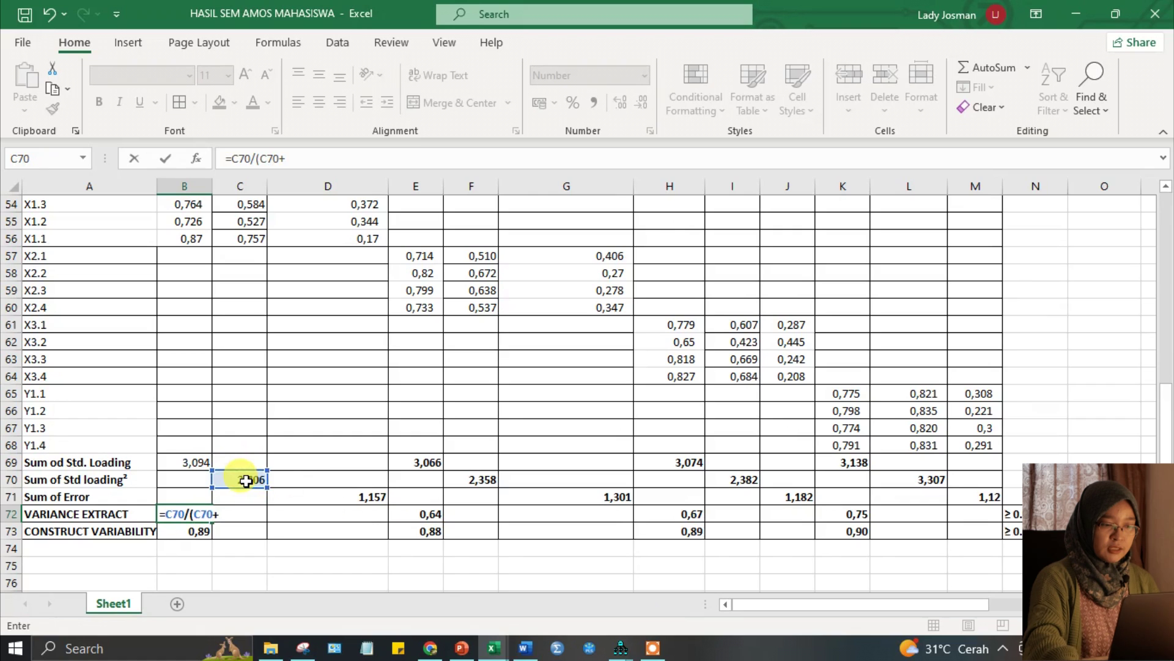
left_click(370, 495)
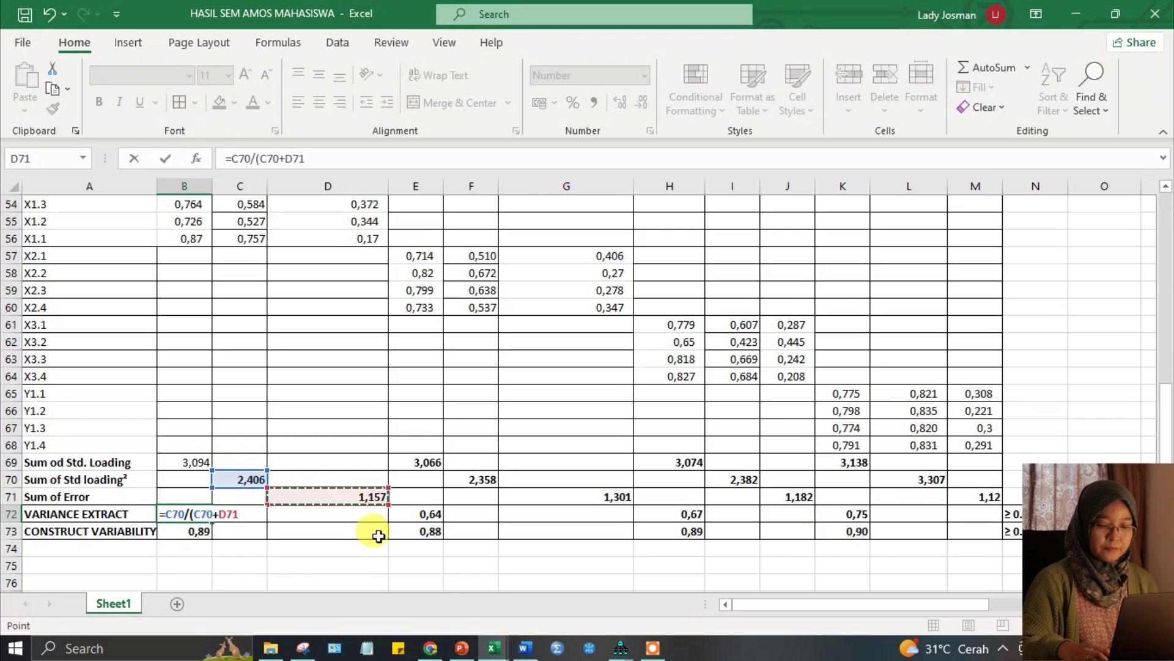
key("Return")
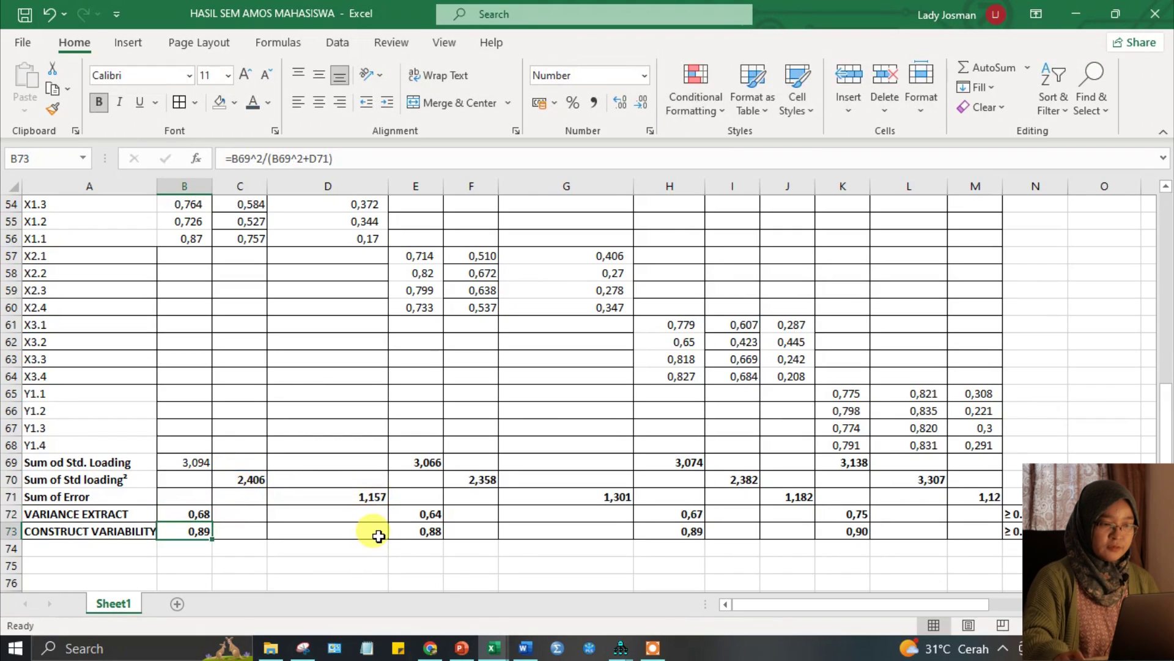
Step: Re-enter BA's construct reliability in B73 as =B69^2/(B69^2+D71)
left_click(208, 516)
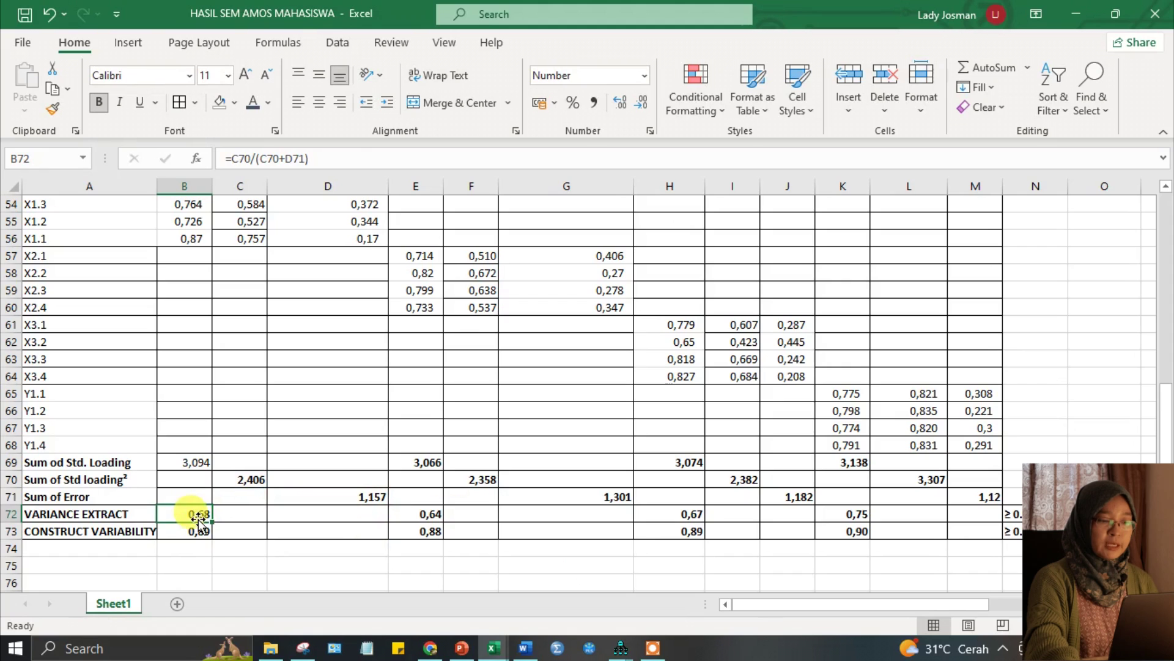
left_click(197, 530)
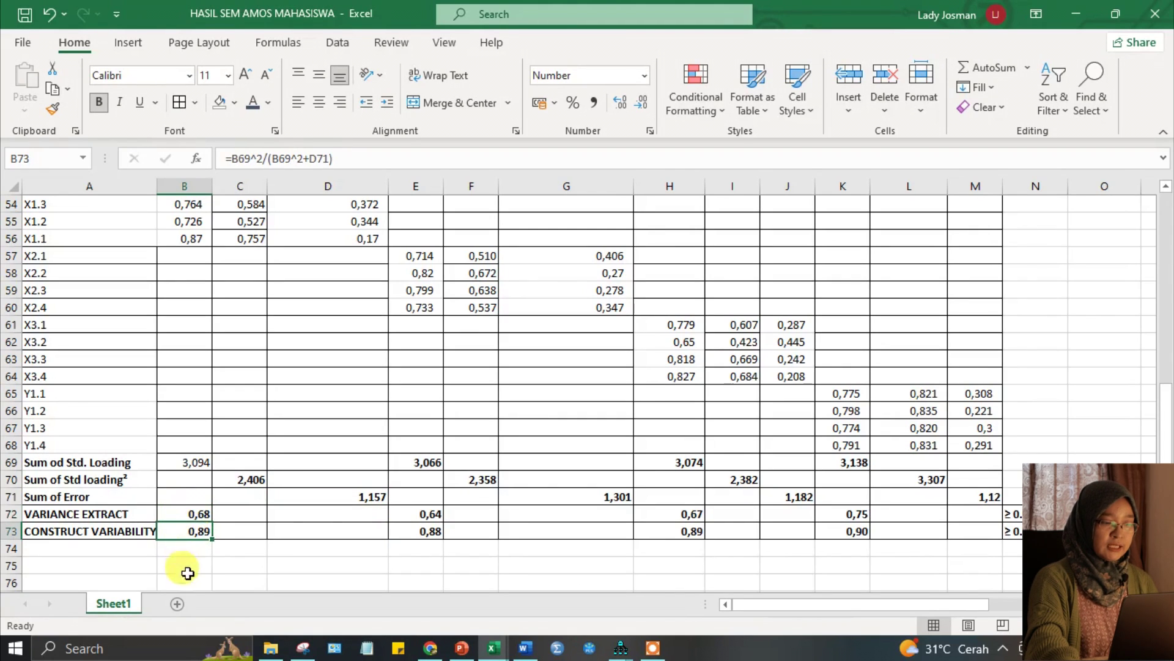
double_click(188, 542)
key("Escape")
type("=")
key("Up")
key("Up")
key("Up")
key("Up")
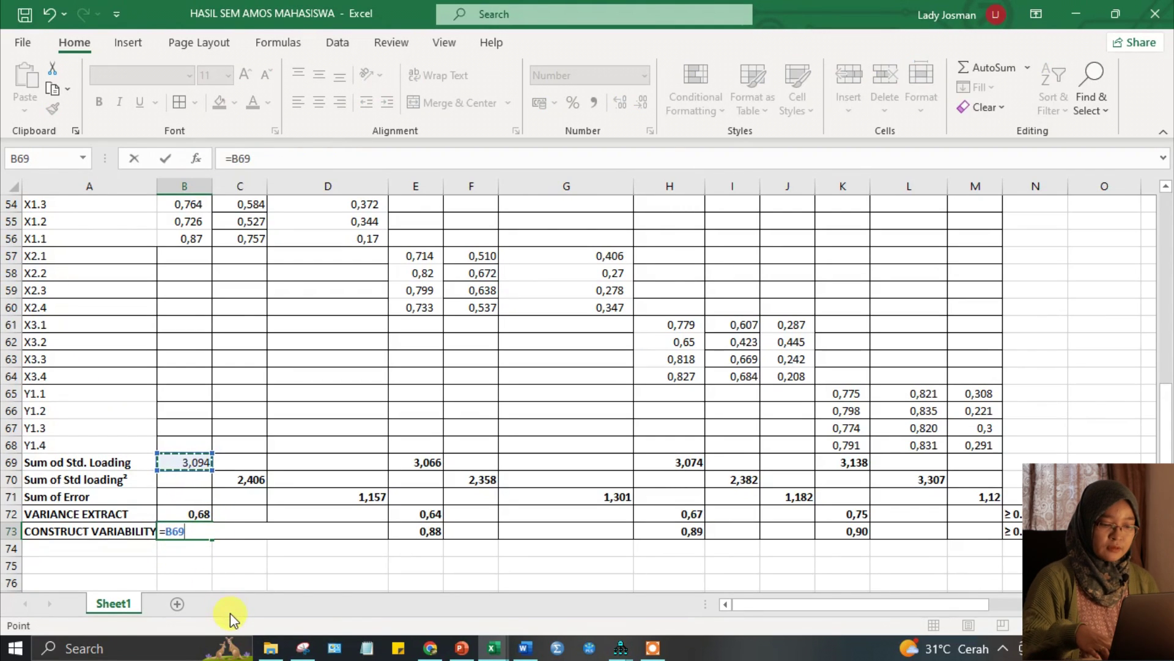
type("^")
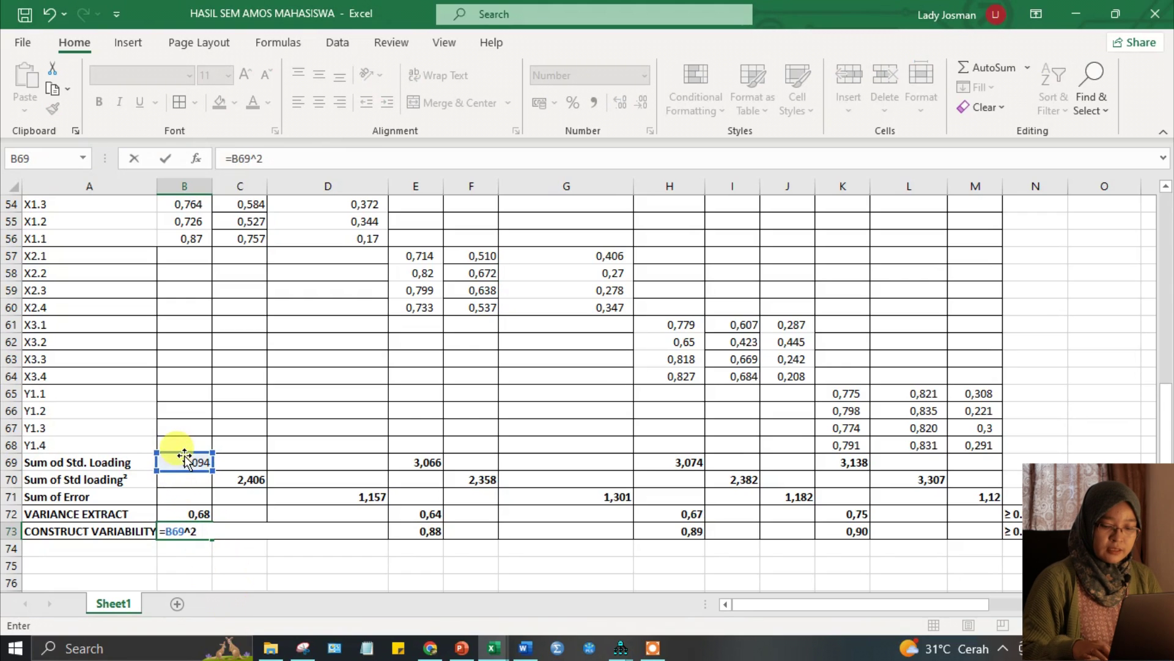
type("2/(")
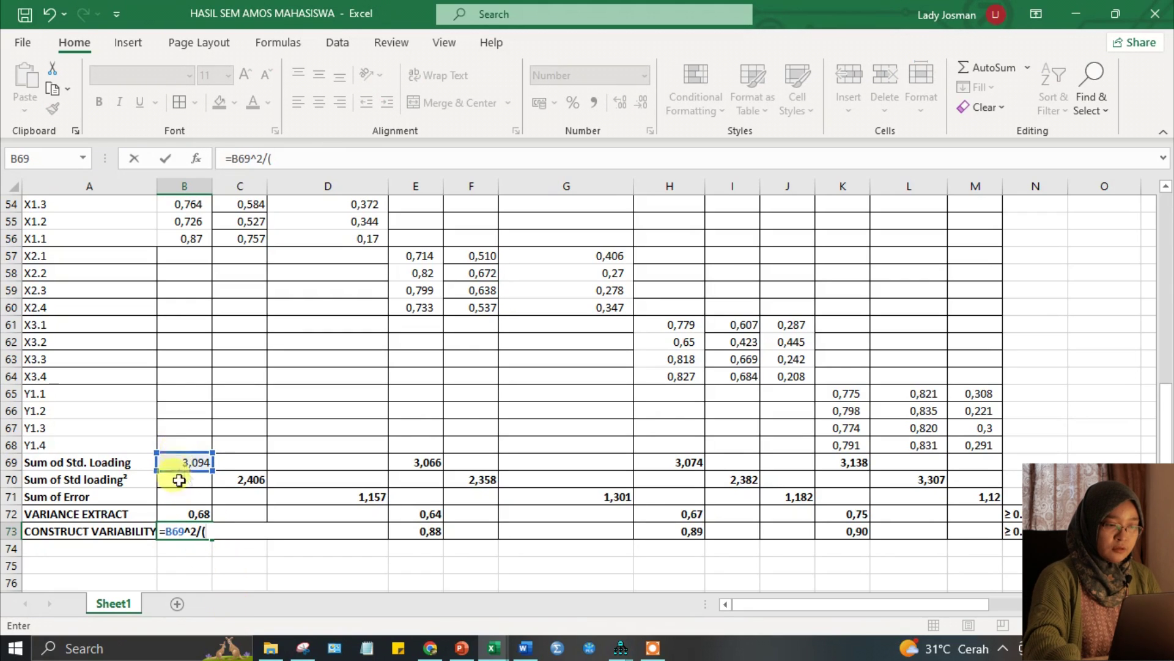
left_click(176, 459)
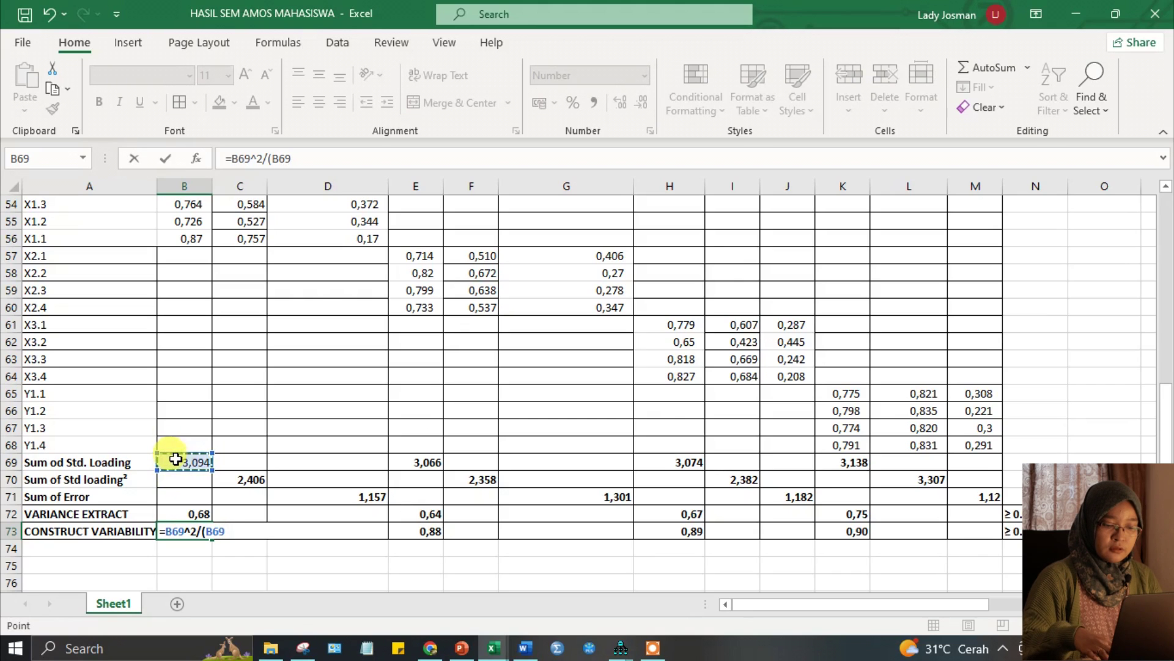
type("^")
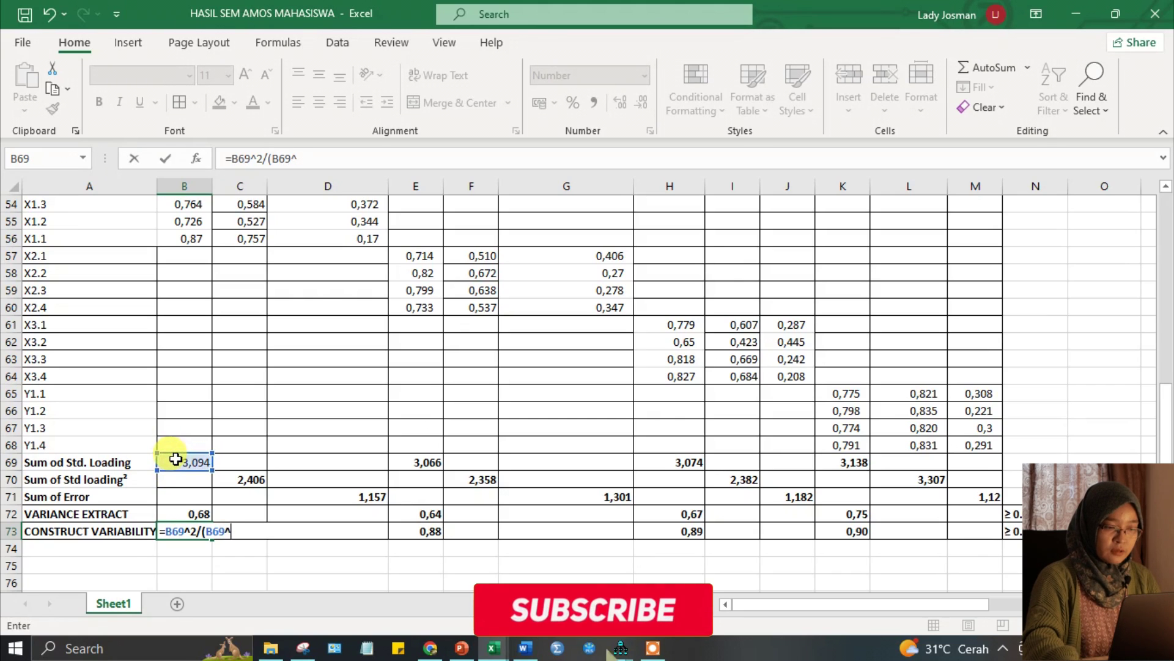
type("2")
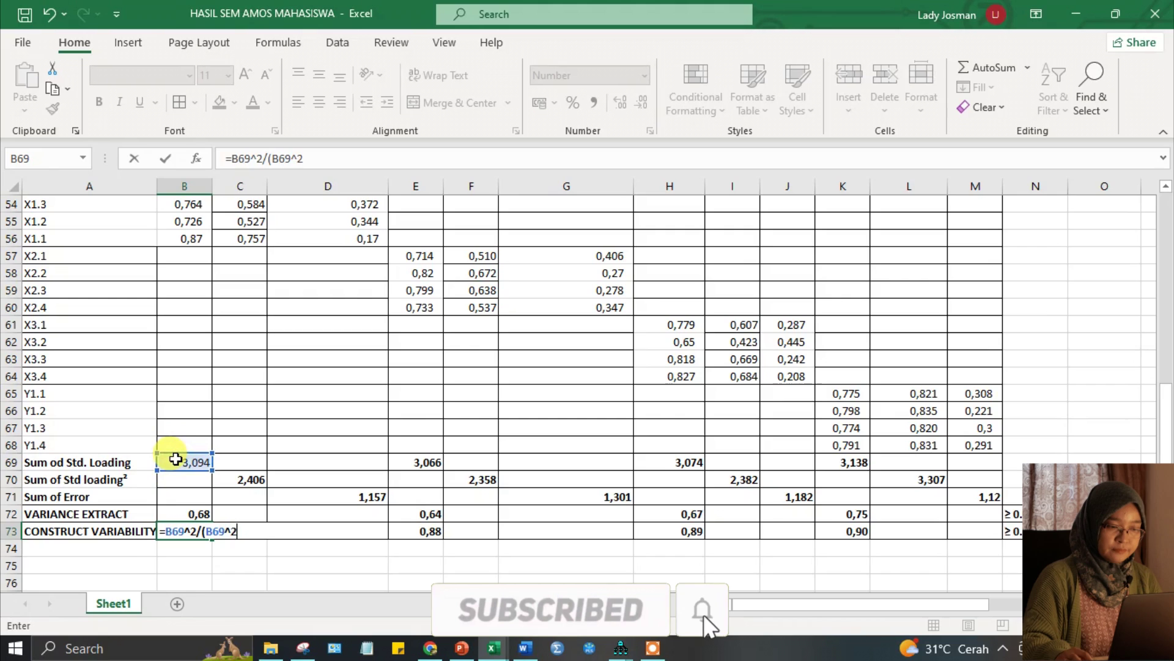
type("+")
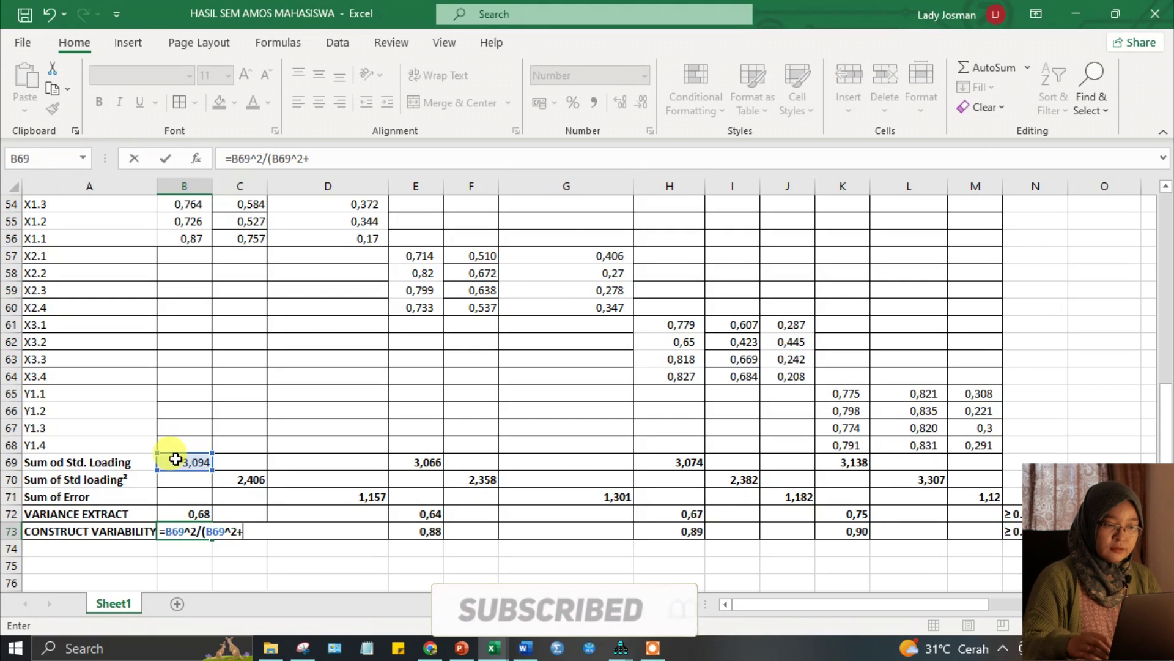
left_click(321, 498)
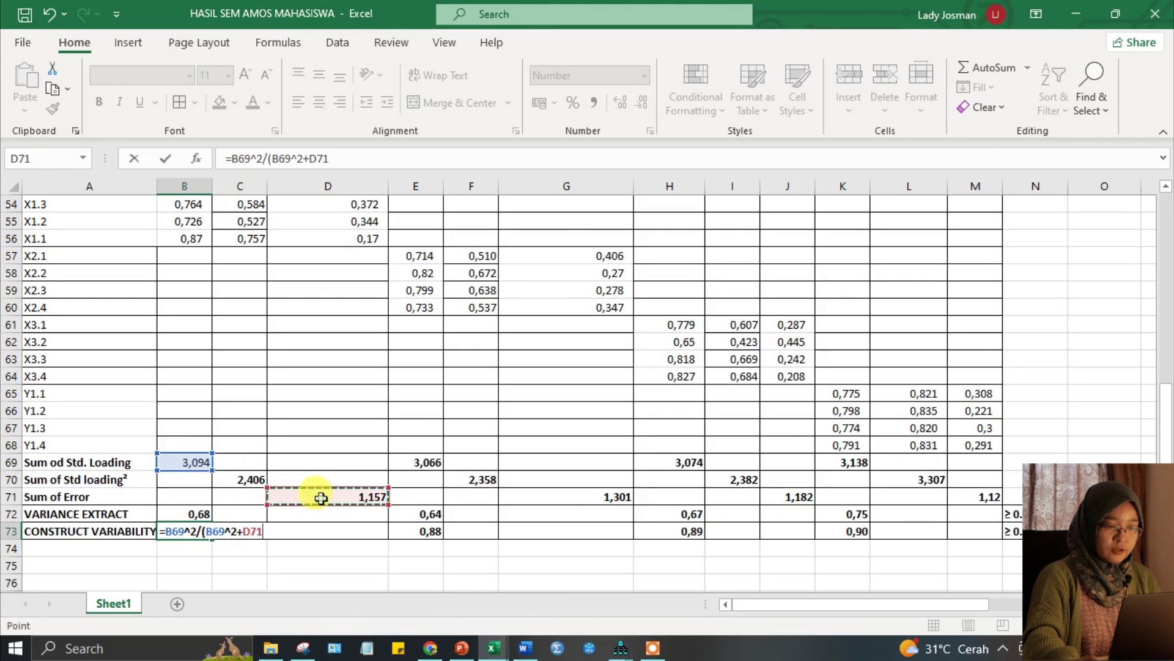
type(")")
key("Return")
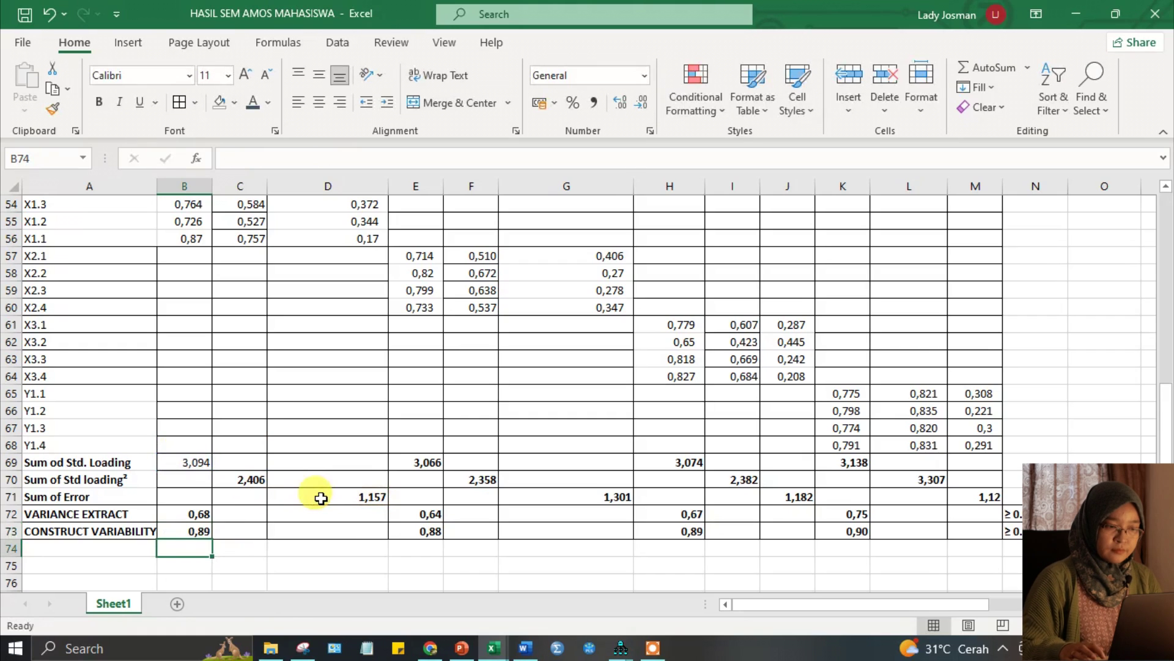
Step: Inspect the Variance Extract and construct reliability formulas of BA, BI, KL and LP in rows 72 and 73, and the cut-off in N72
left_click(172, 528)
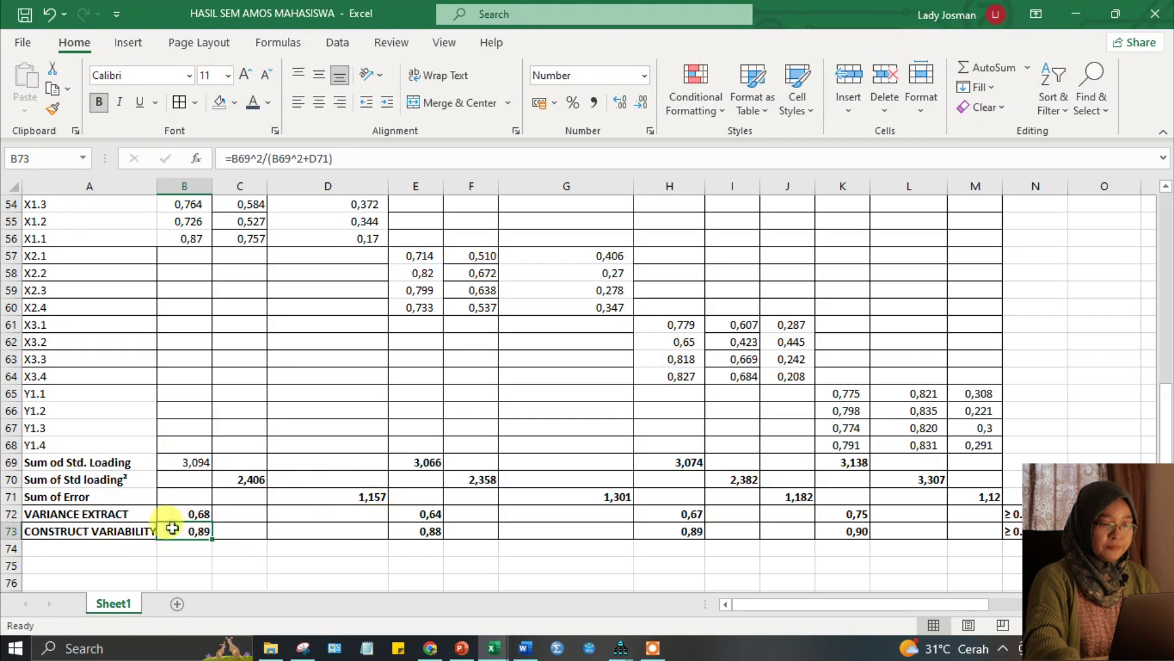
left_click(431, 511)
left_click(428, 526)
left_click(428, 512)
left_click(431, 527)
left_click(430, 512)
left_click(428, 528)
left_click(431, 512)
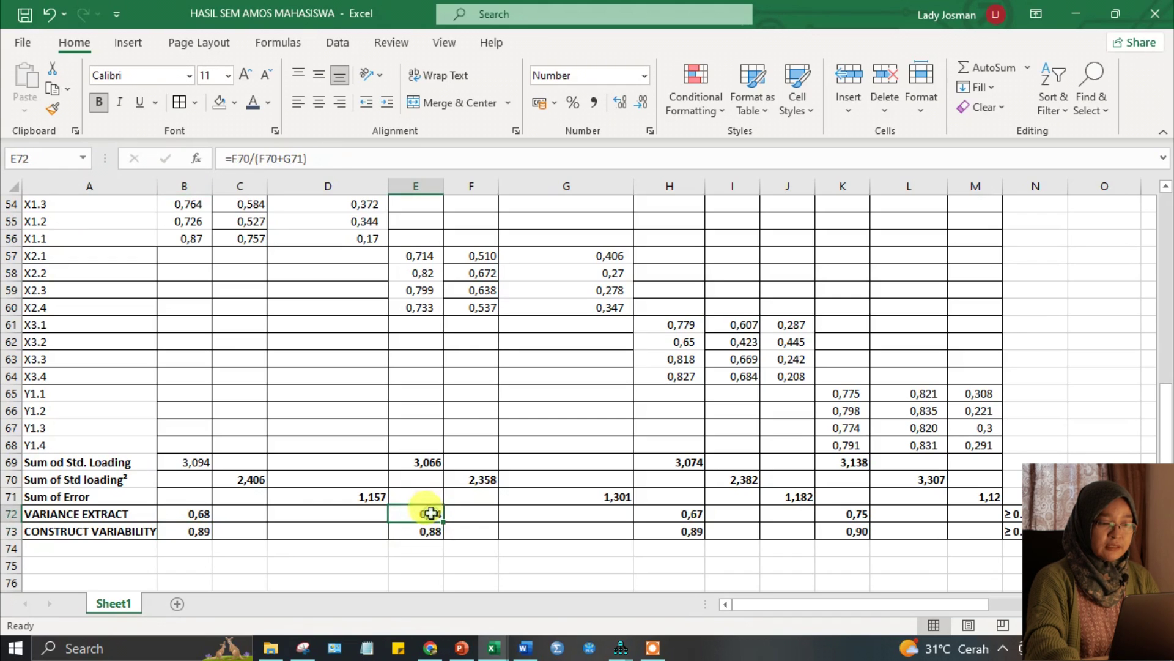
left_click(685, 512)
left_click(692, 529)
left_click(855, 513)
left_click(856, 529)
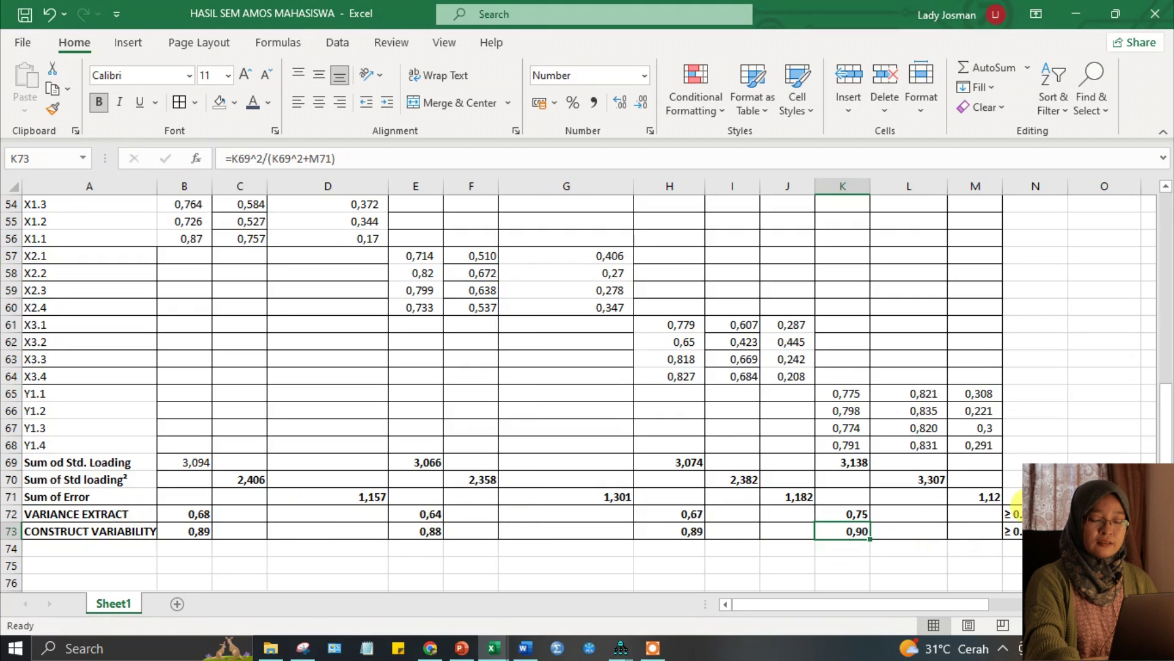
left_click(1013, 513)
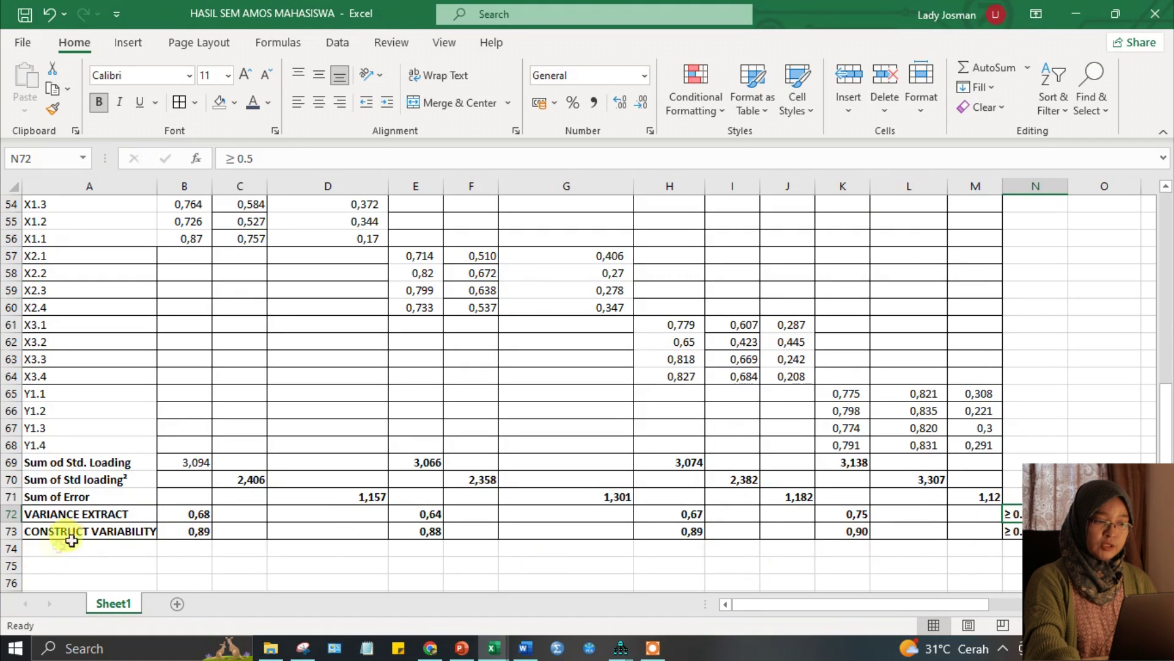
Step: Correct the row label in A73 to CONSTRUCT RELIABILITY
left_click(106, 531)
double_click(106, 530)
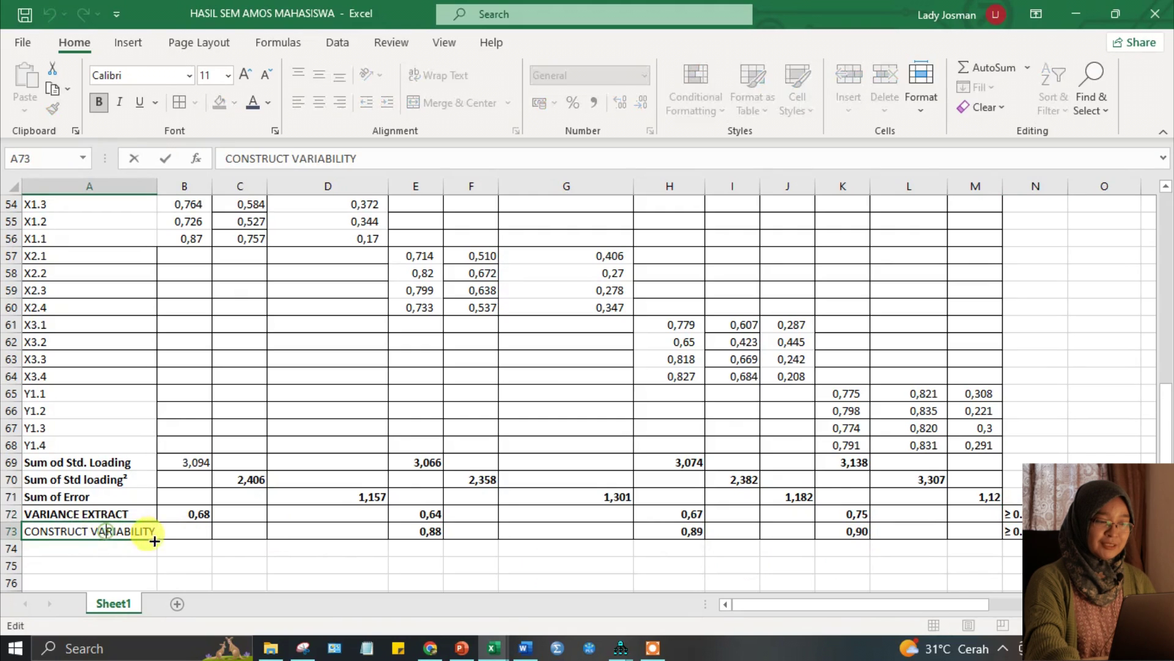
left_click(318, 158)
key("BackSpace")
key("BackSpace")
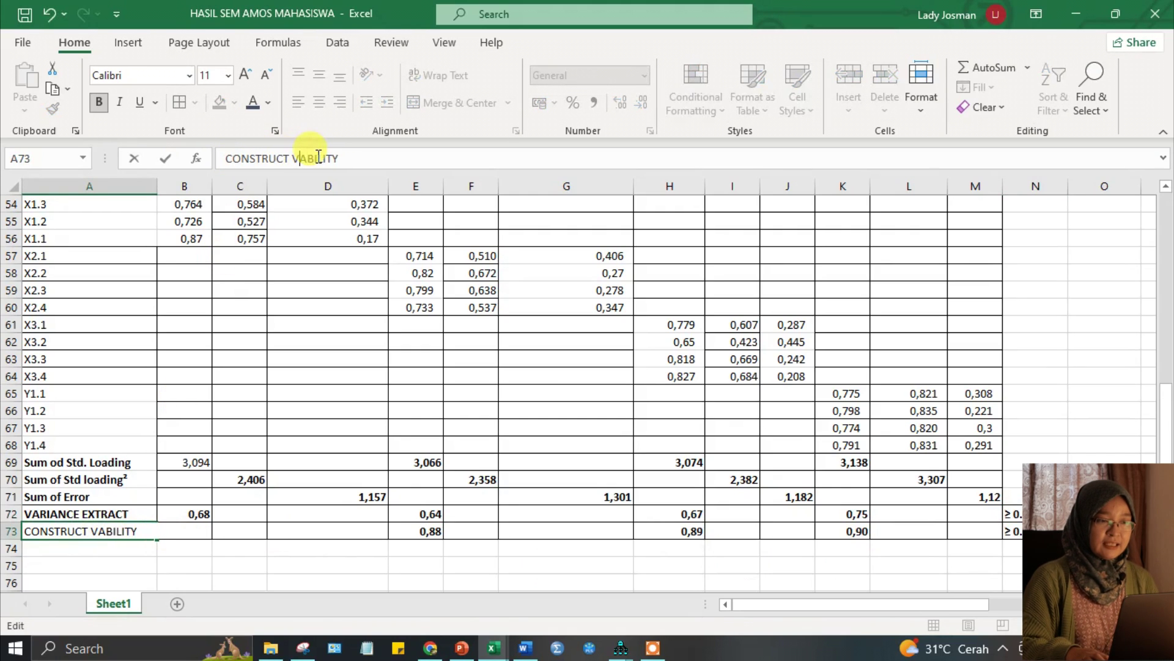
key("BackSpace")
type("RELIA")
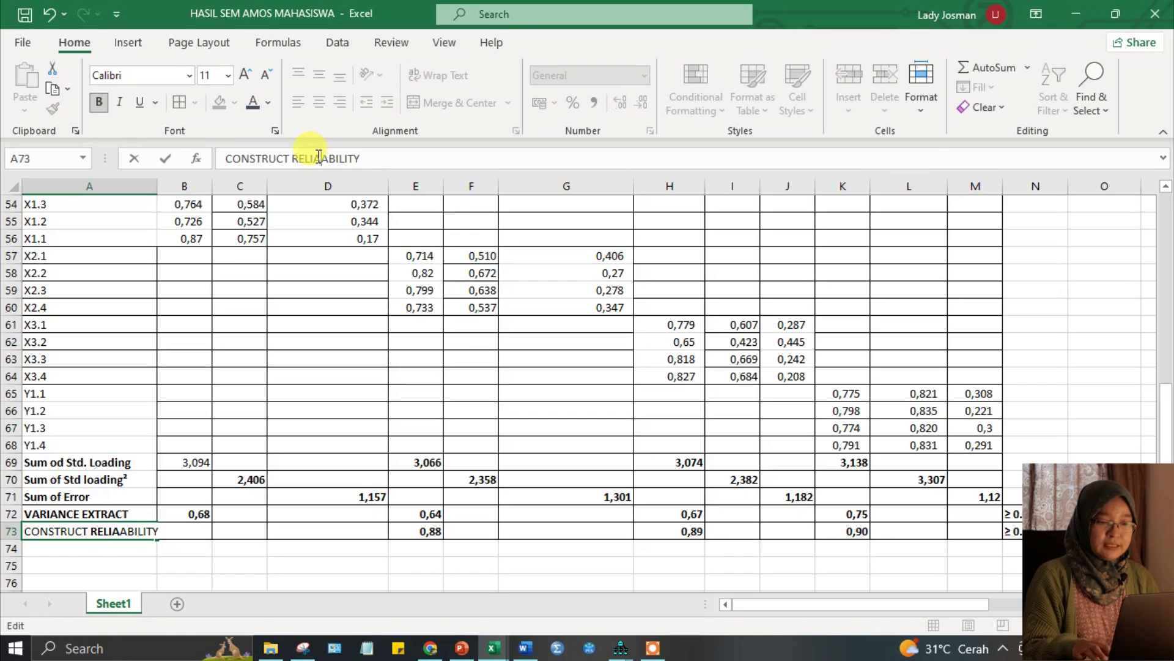
key("BackSpace")
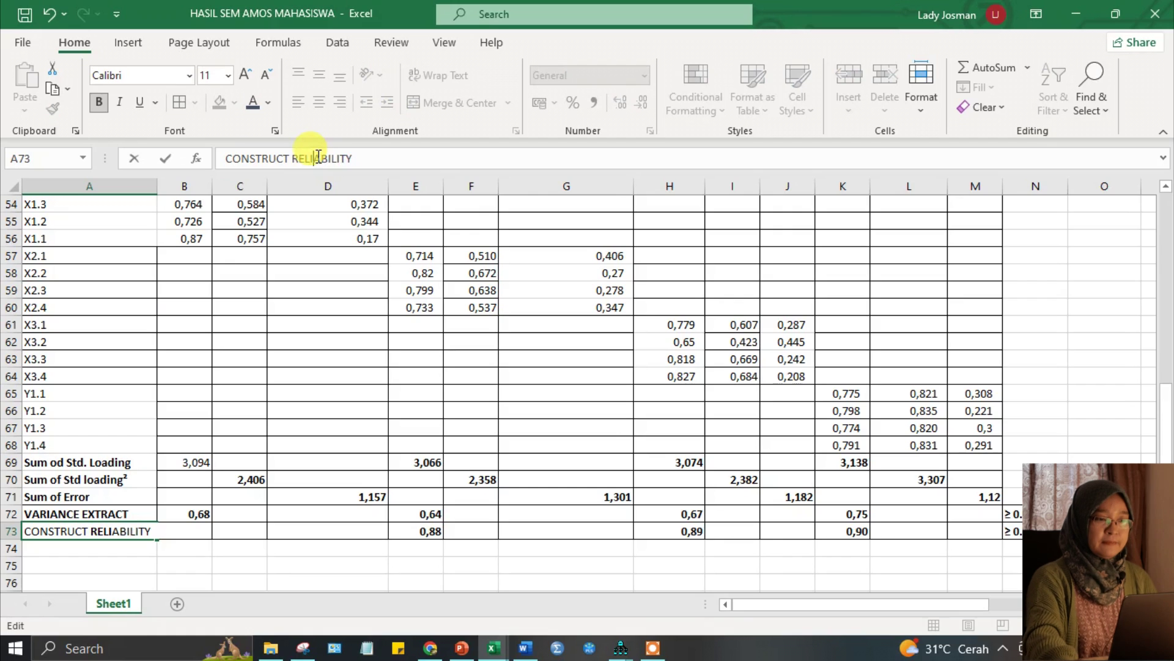
left_click(273, 576)
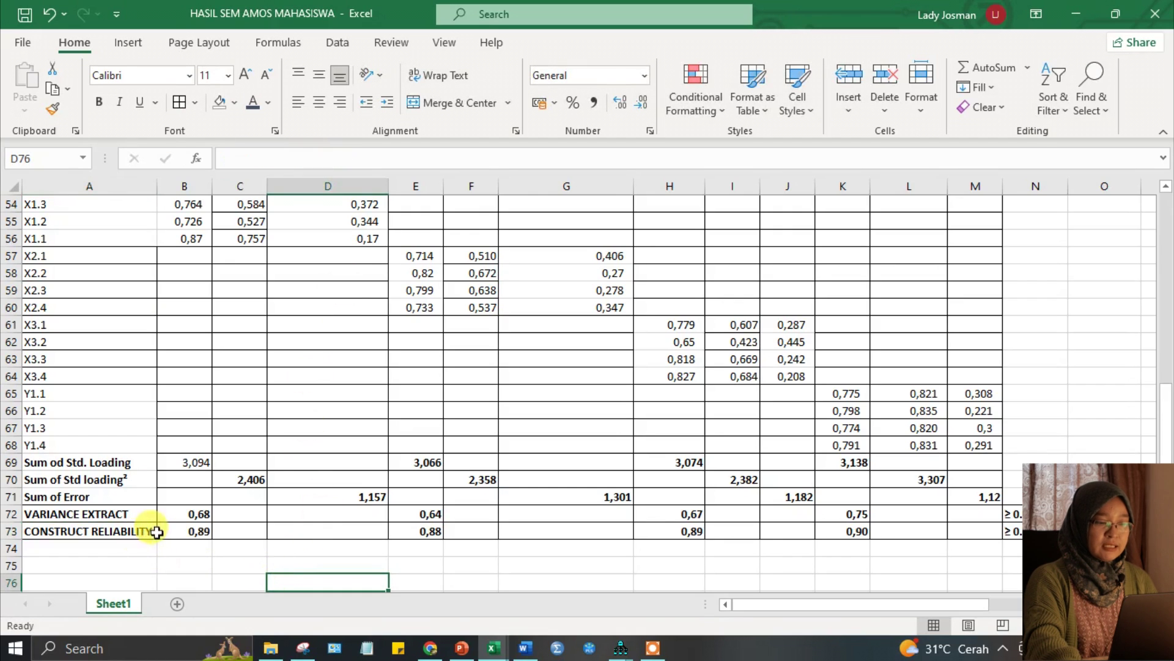
Step: Check the construct reliability cells of BA, BI, KL and LP in row 73 against the cut-off in N73
left_click(205, 537)
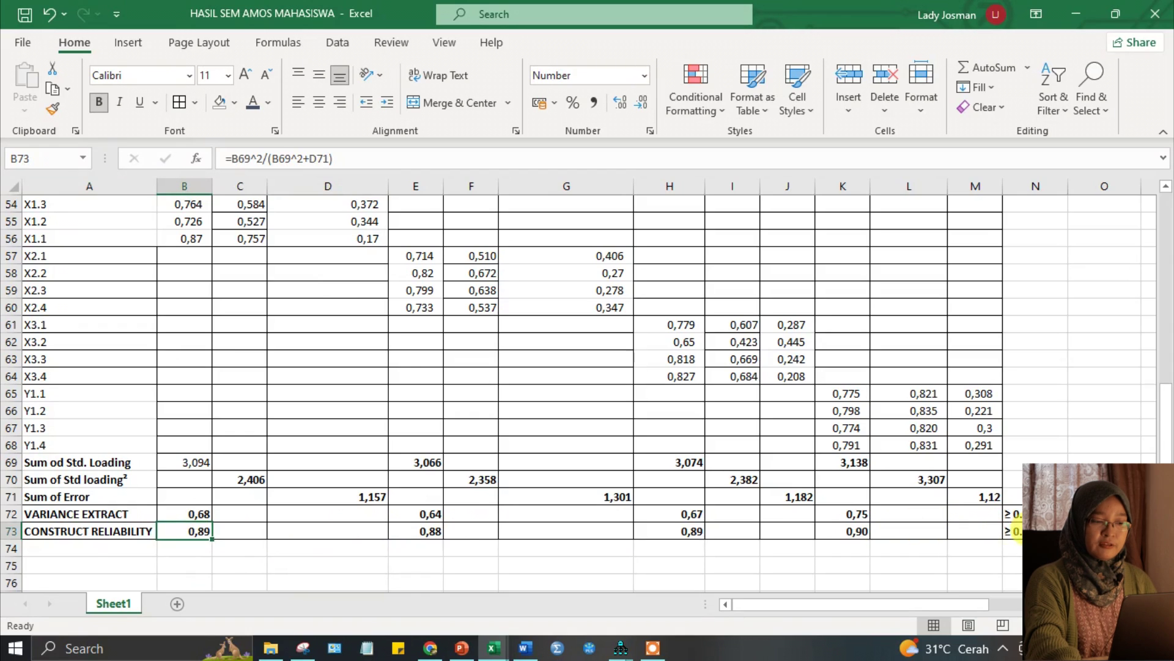
left_click(197, 546)
left_click(202, 530)
left_click(428, 529)
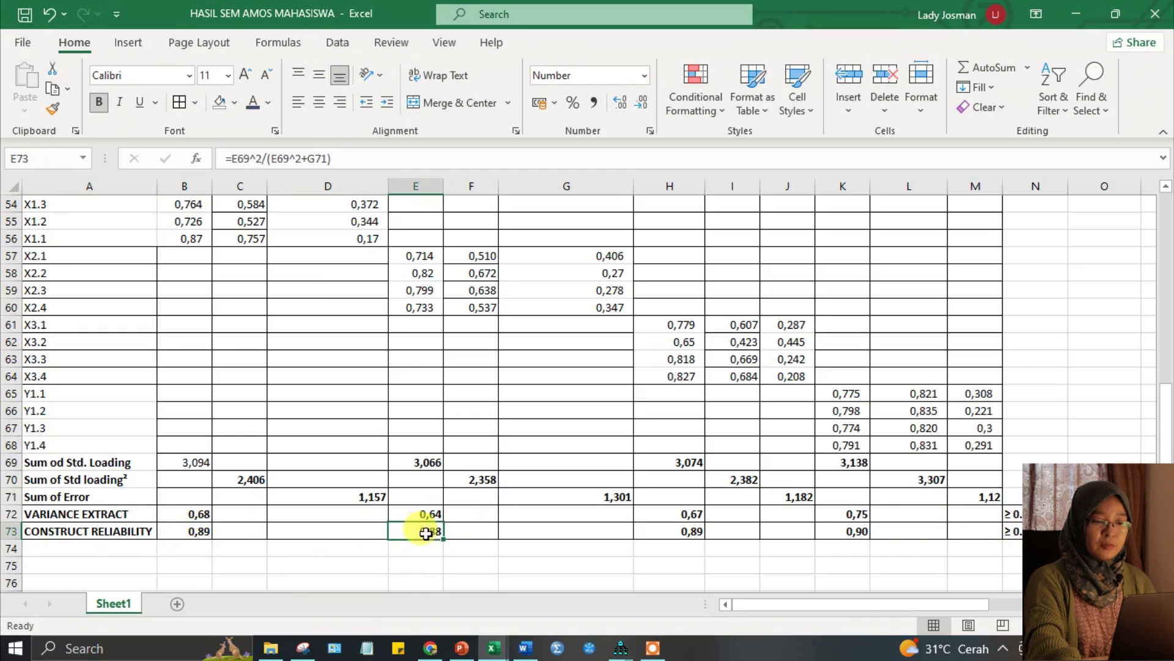
left_click(684, 530)
left_click(849, 529)
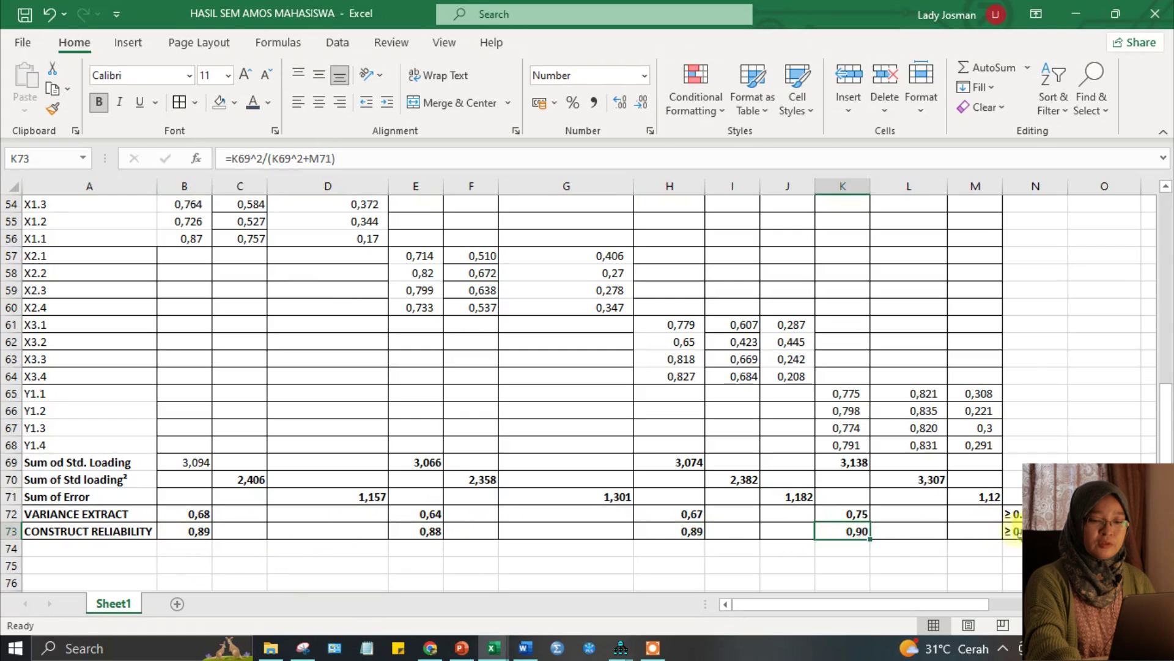
left_click(1012, 530)
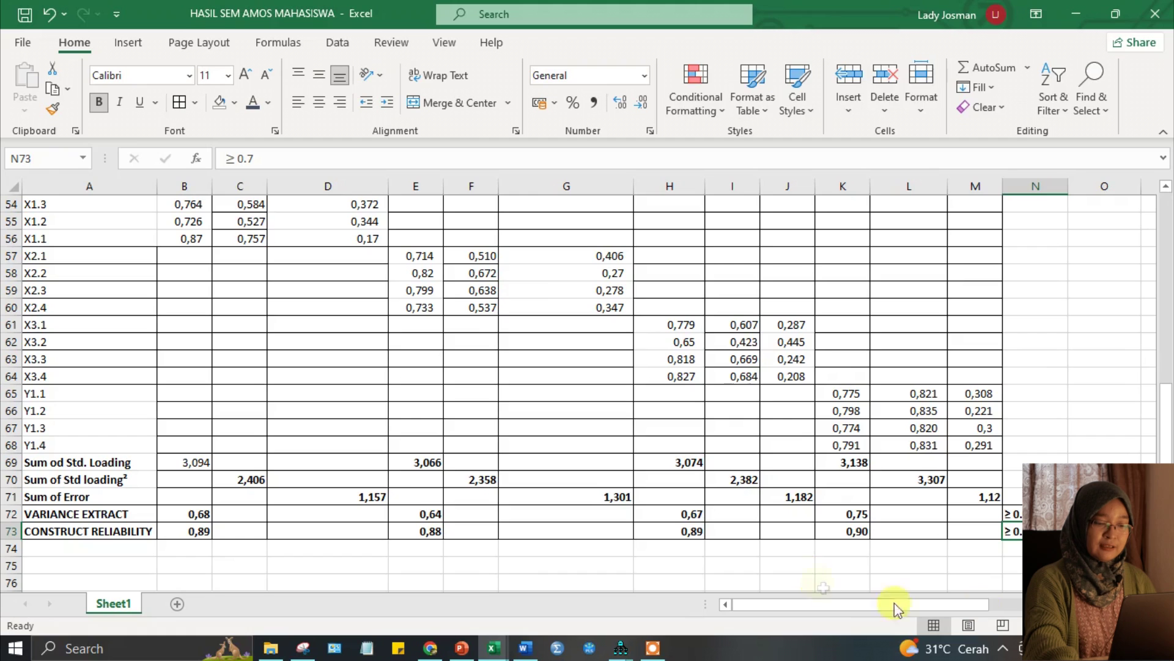
Step: Switch to the Word document UJI SEM AMOS and review the AVE formula and the pasted results table
left_click(539, 645)
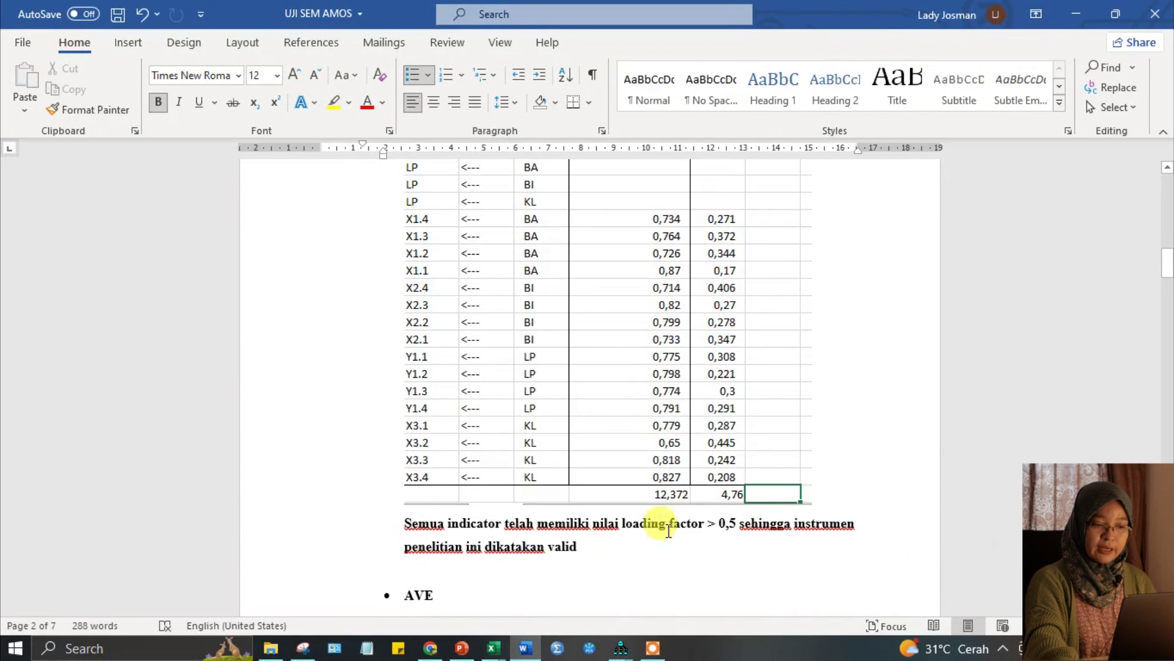
scroll(597, 538, "down", 3)
scroll(586, 539, "down", 6)
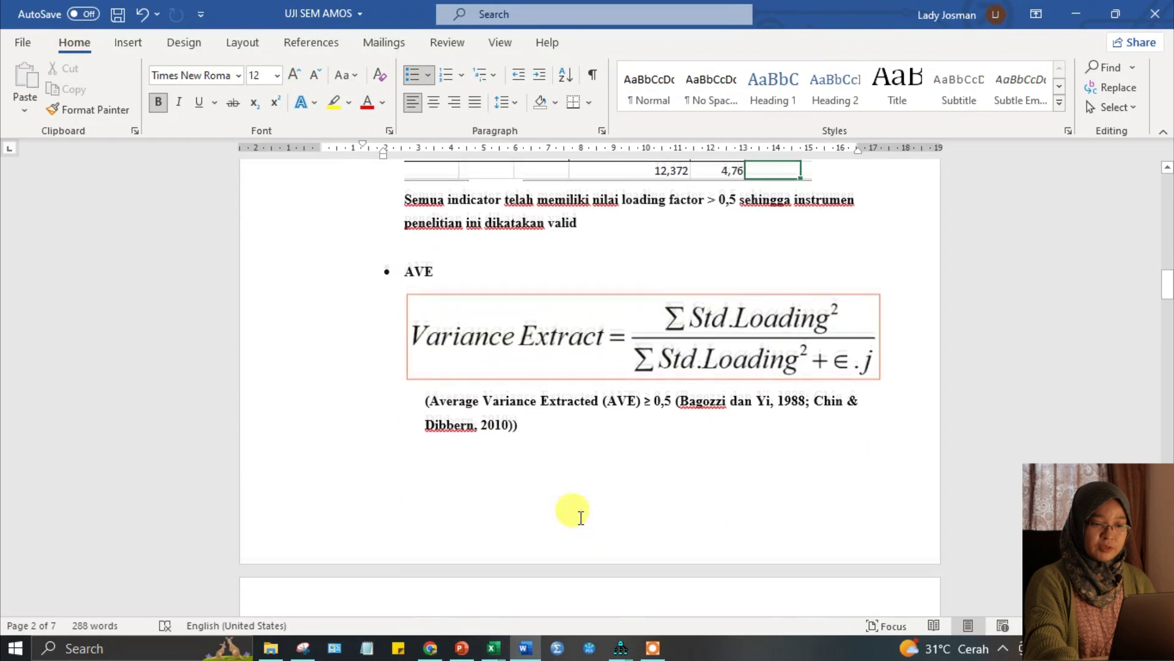
scroll(640, 397, "down", 3)
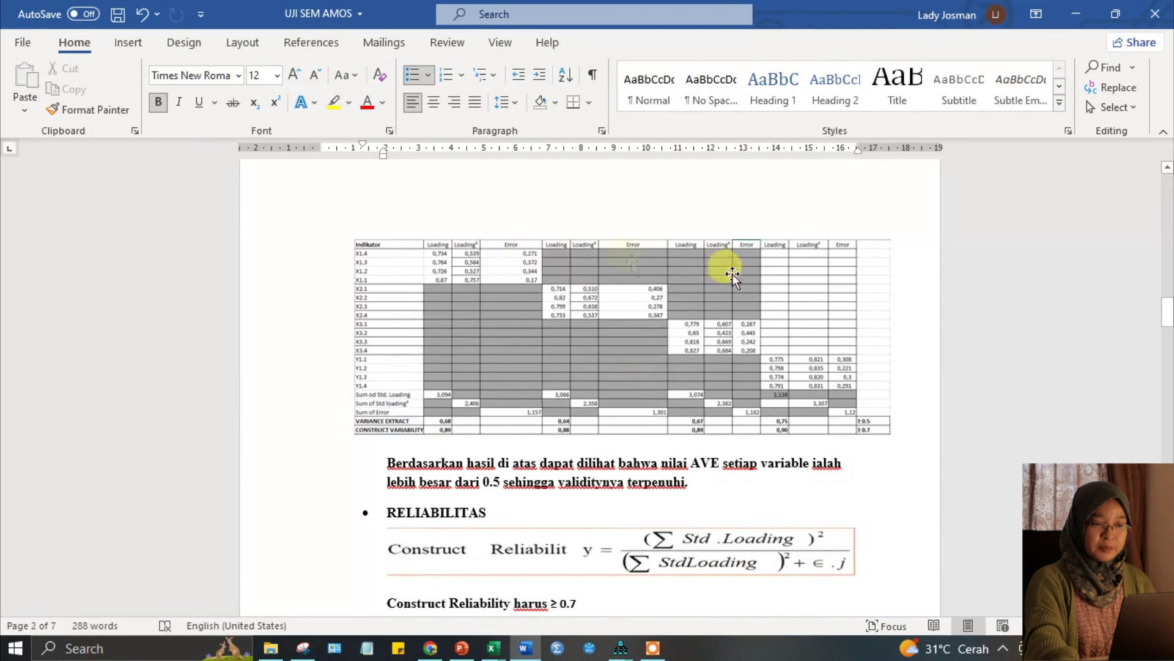
Step: Return to the Excel workbook and review the loading and error table from its headings in row 51 through row 73
left_click(532, 648)
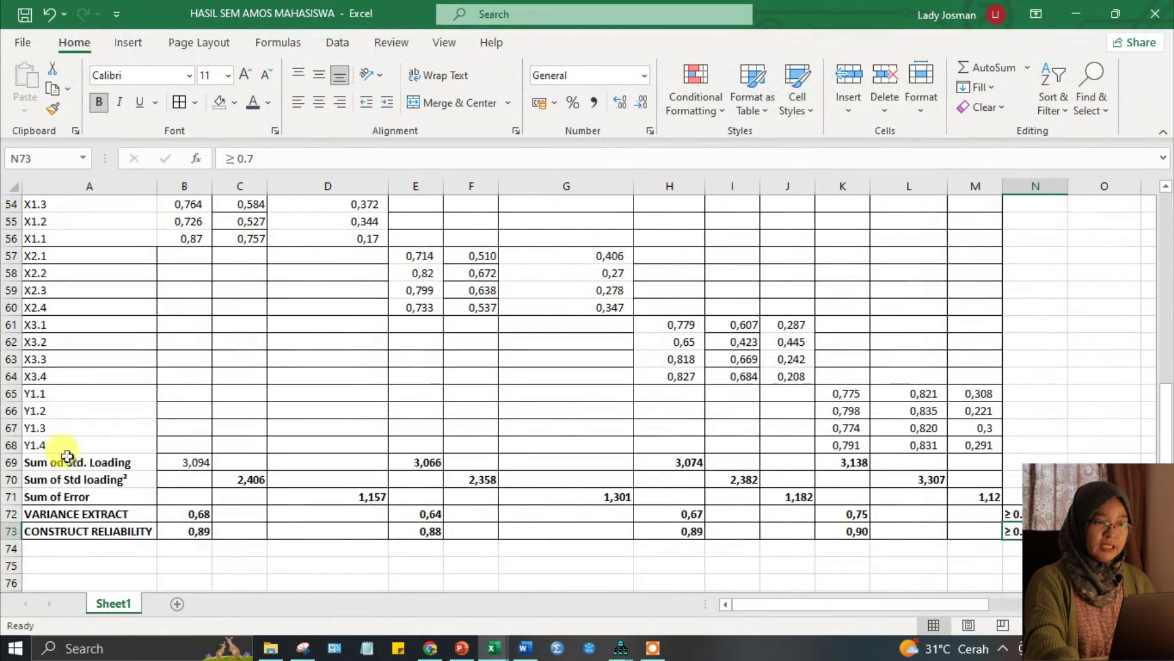
scroll(61, 453, "up", 10)
scroll(279, 451, "down", 5)
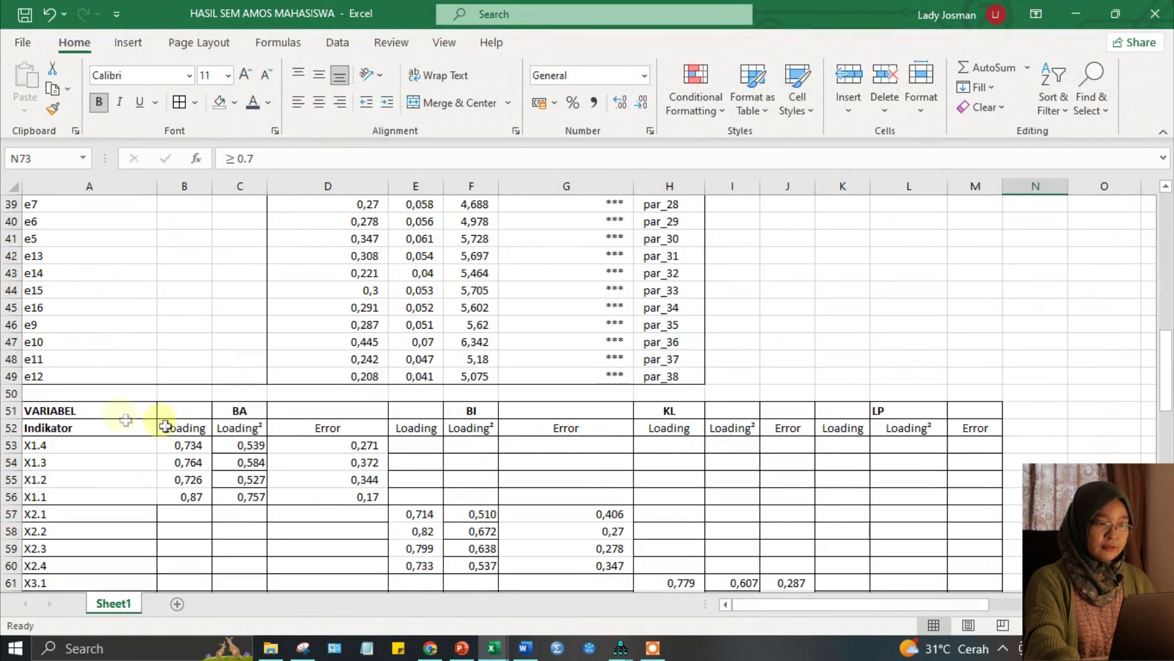
scroll(833, 467, "down", 6)
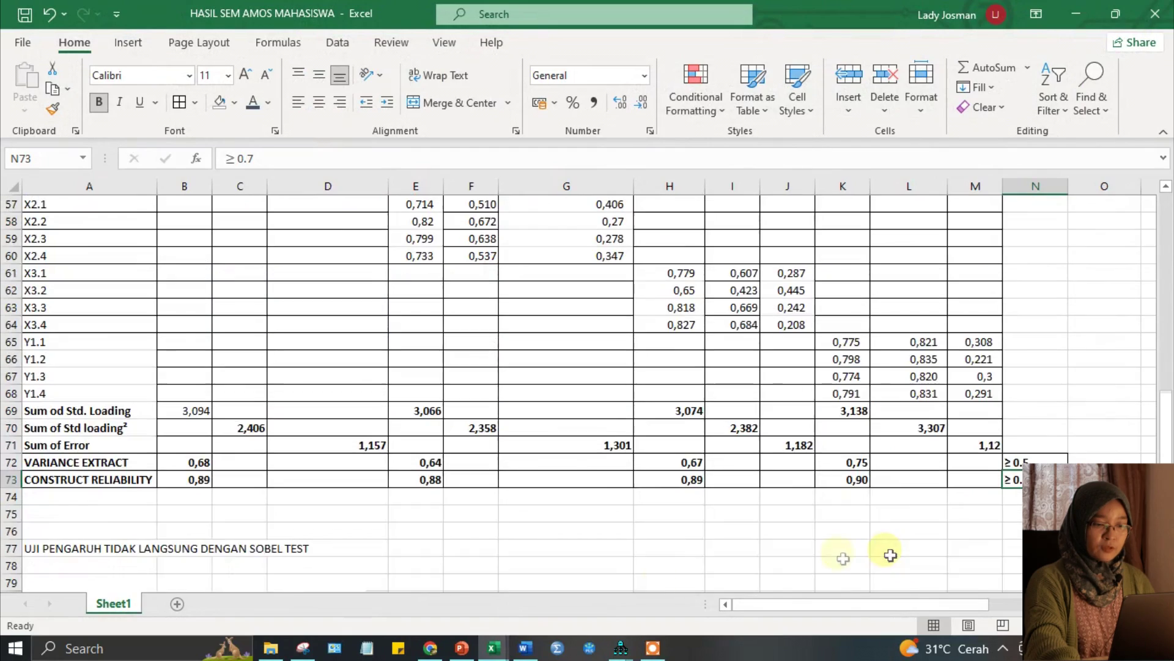
Step: Switch back to the Word document and read the AVE and reliability conclusions, the Goodness of Fit cut-off table and the path diagram
left_click(526, 648)
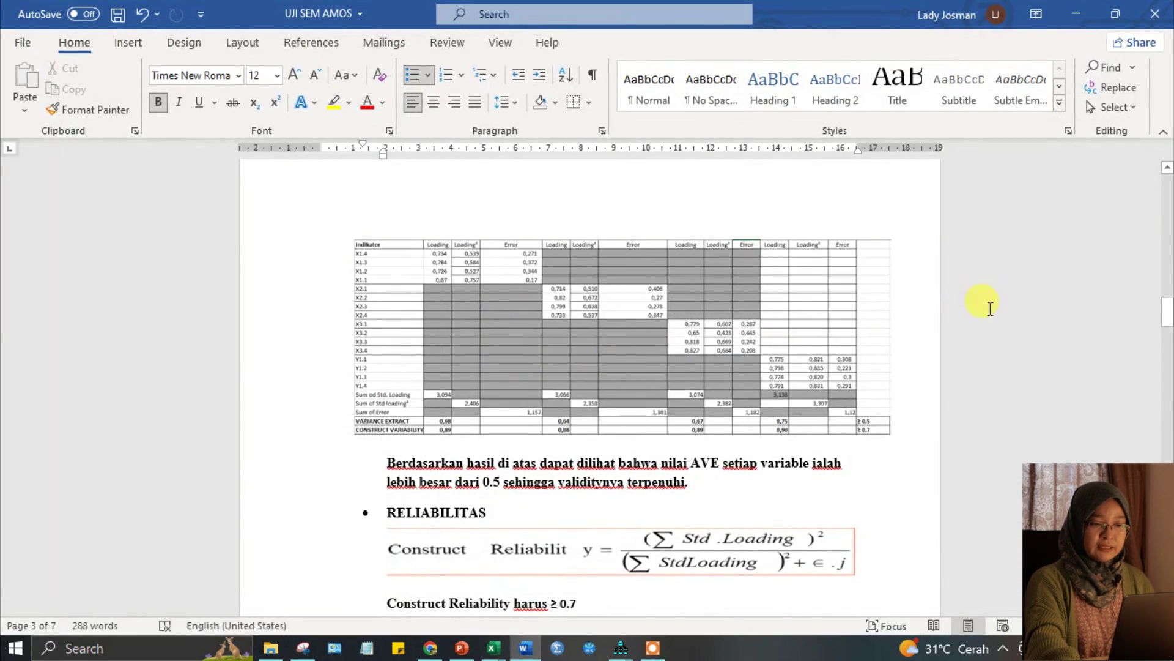
scroll(605, 440, "down", 2)
scroll(622, 443, "down", 5)
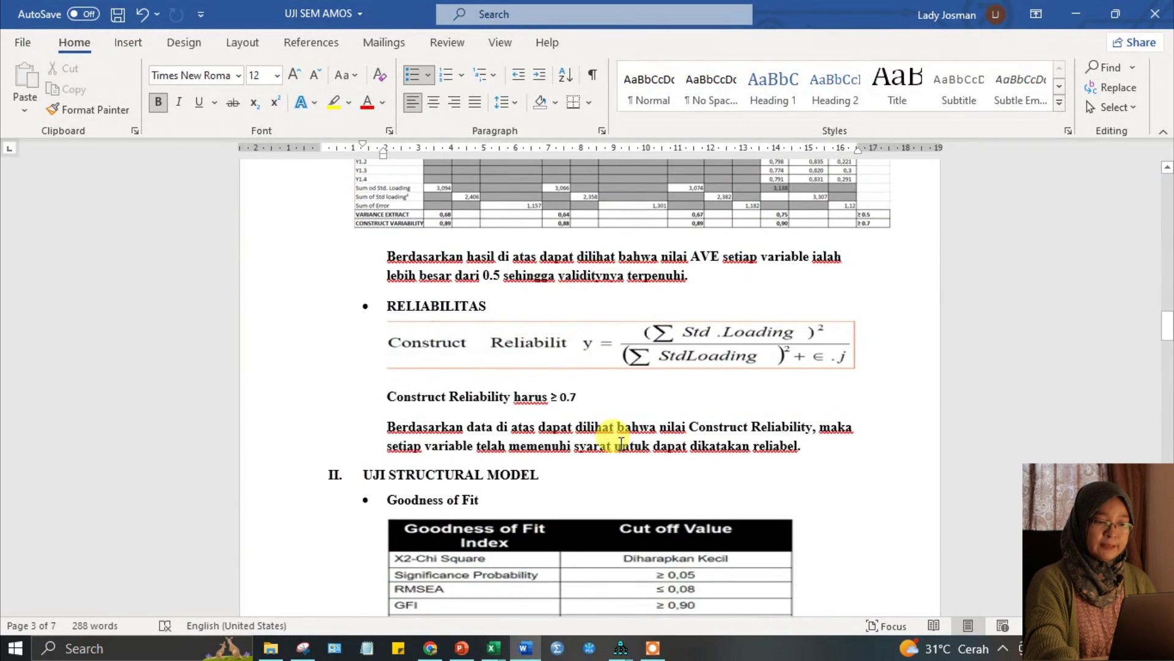
scroll(622, 444, "down", 1)
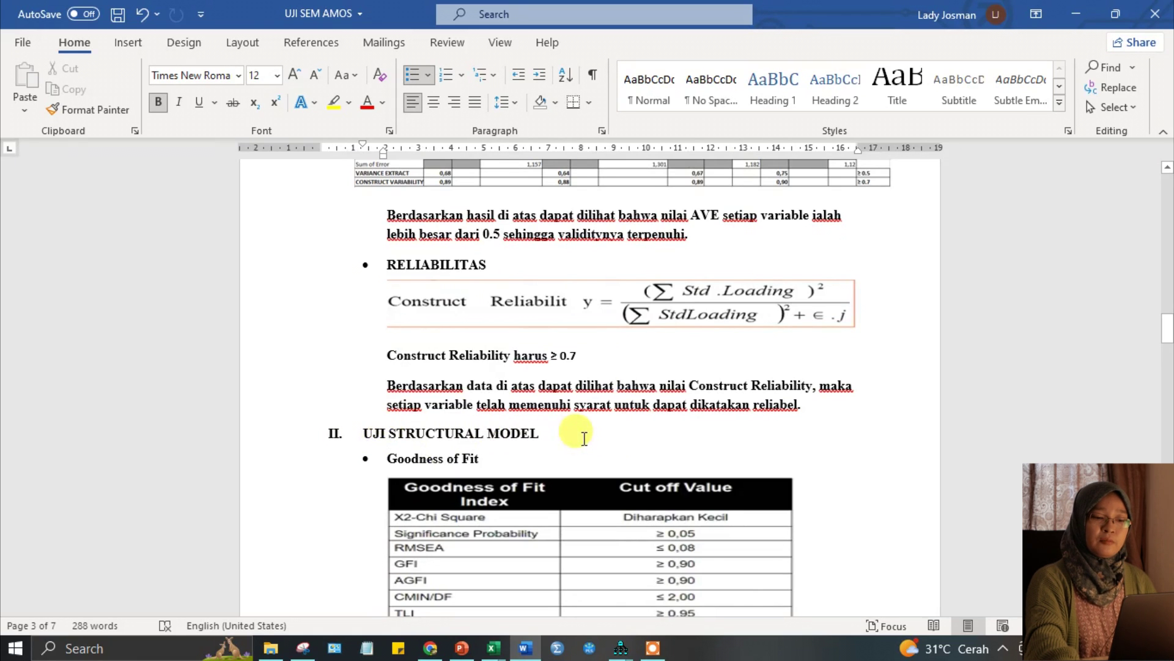
scroll(582, 438, "down", 3)
scroll(583, 438, "down", 1)
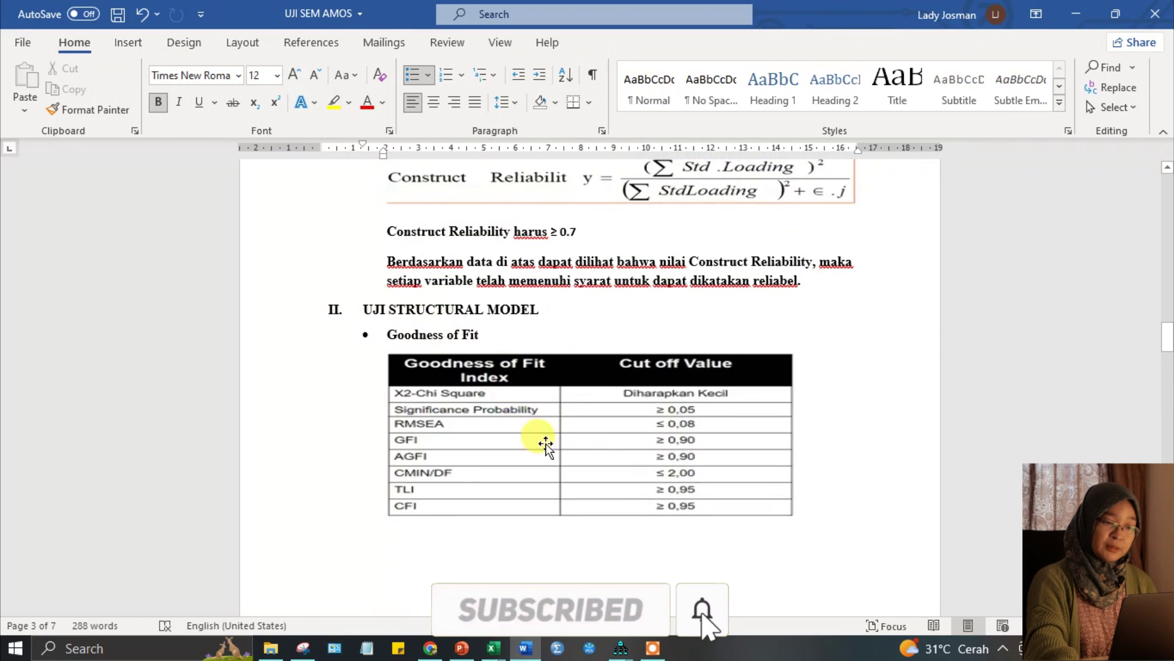
scroll(612, 483, "down", 15)
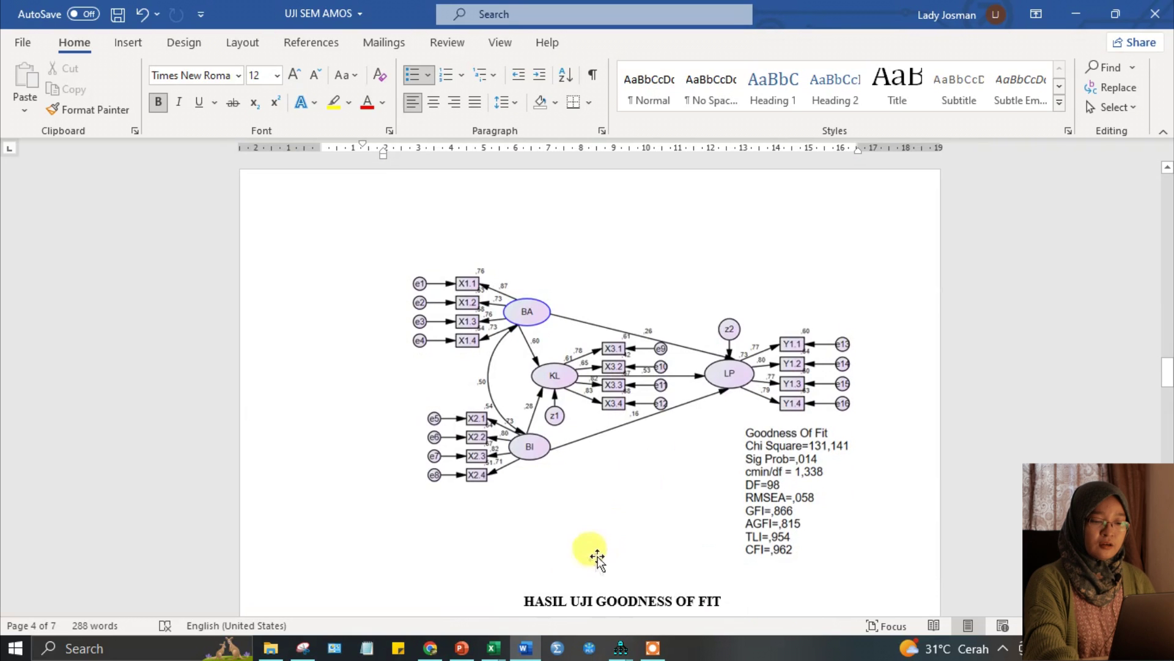
Step: Switch to the Amos model Tutorial amos mahasiswa 2 and show the input path diagram instead of the estimates
left_click(630, 650)
left_click(587, 594)
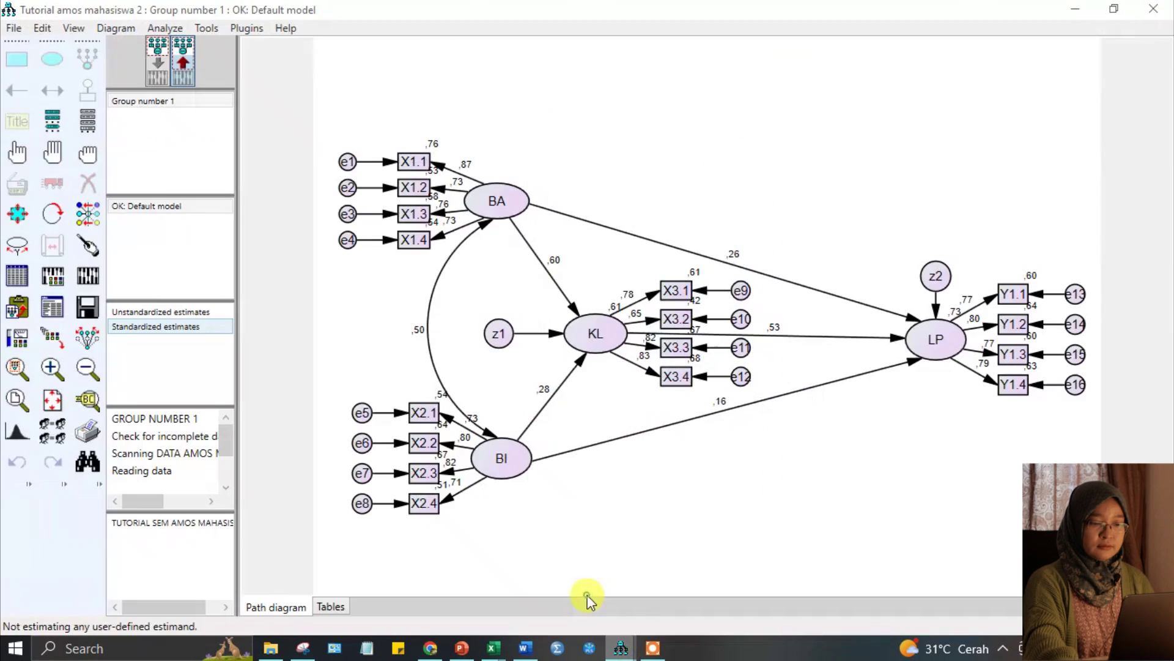
left_click(182, 64)
left_click(160, 67)
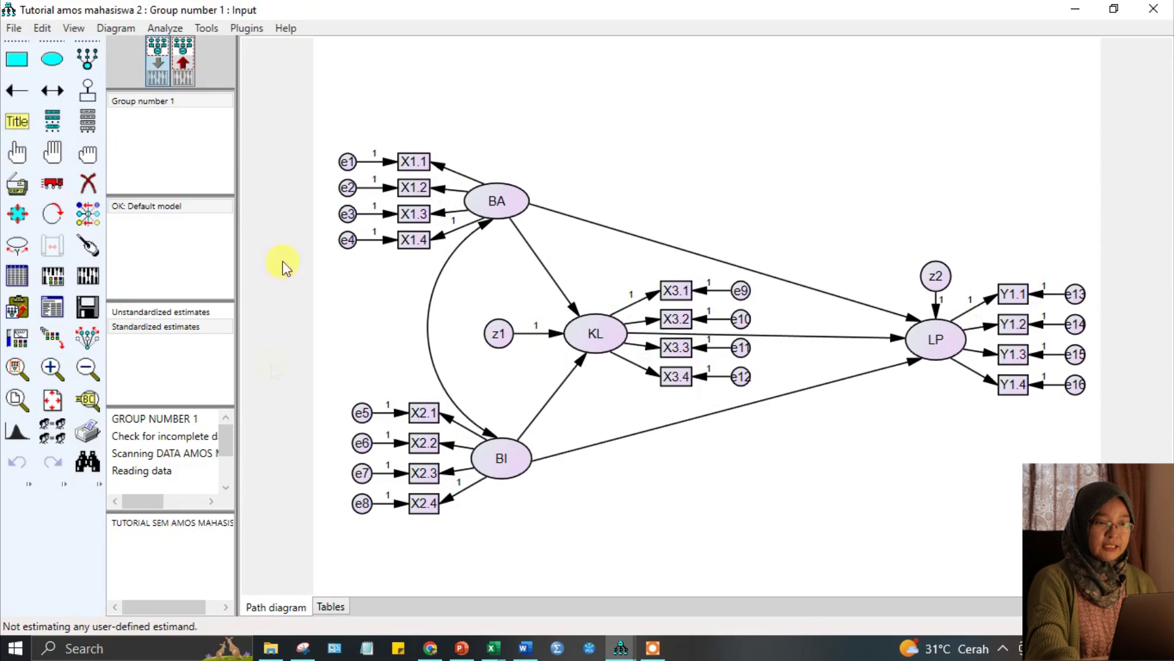
Step: Start a figure caption in the empty area above the path diagram and enter "Goodness Of Fit" as its first line
left_click(15, 123)
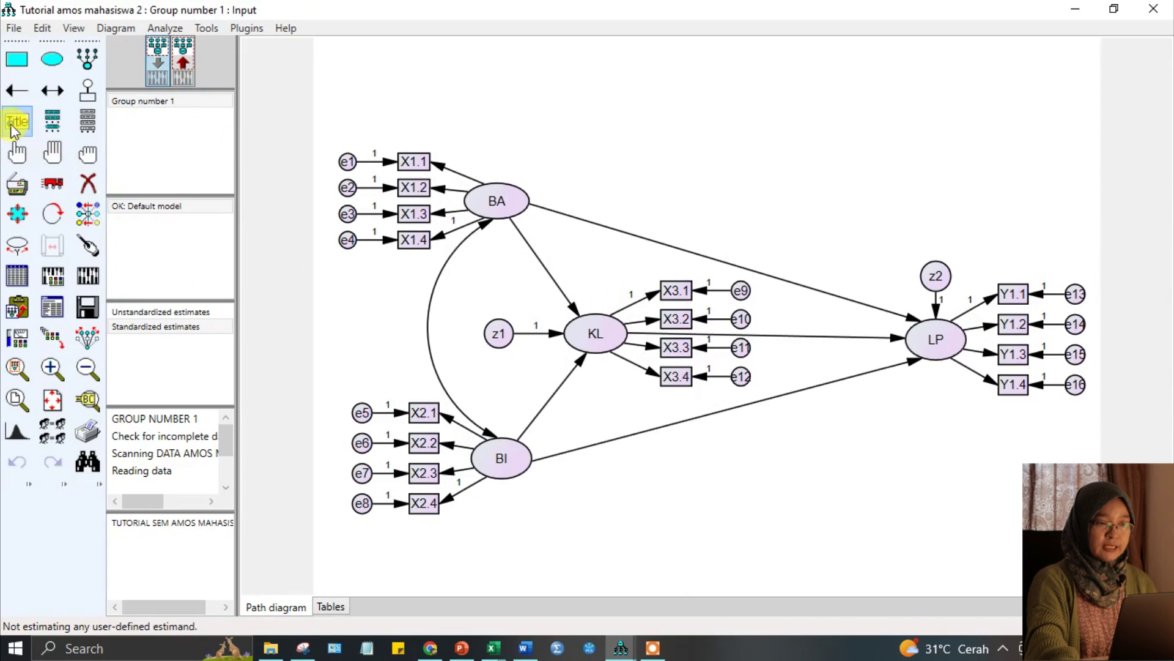
left_click(15, 121)
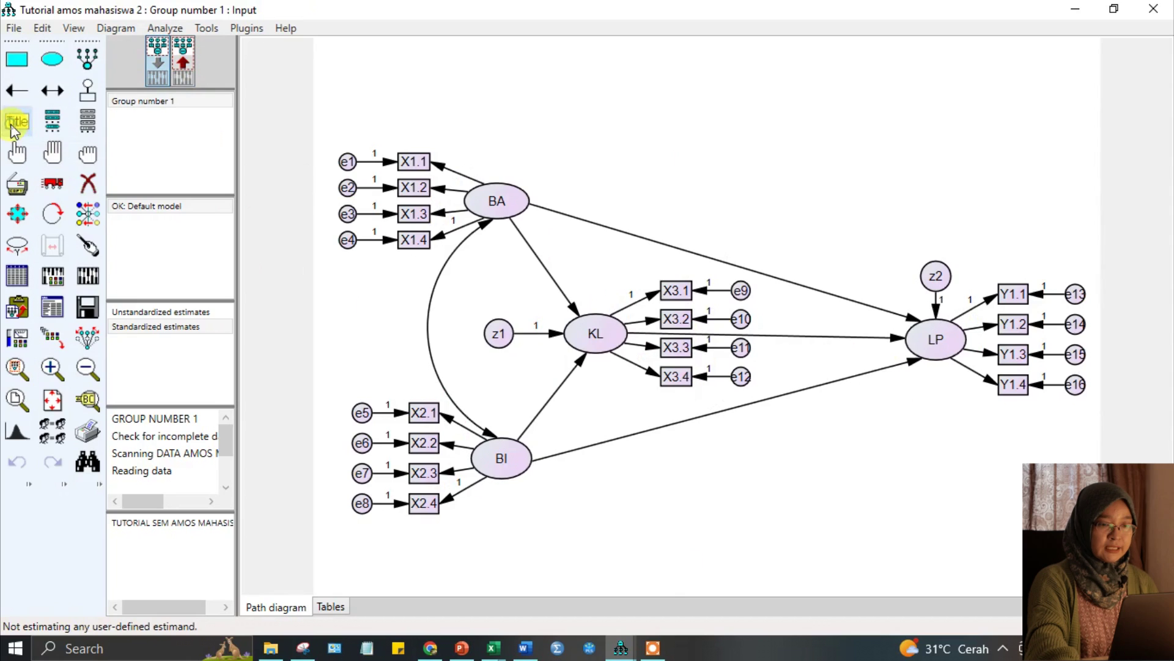
scroll(867, 431, "down", 1)
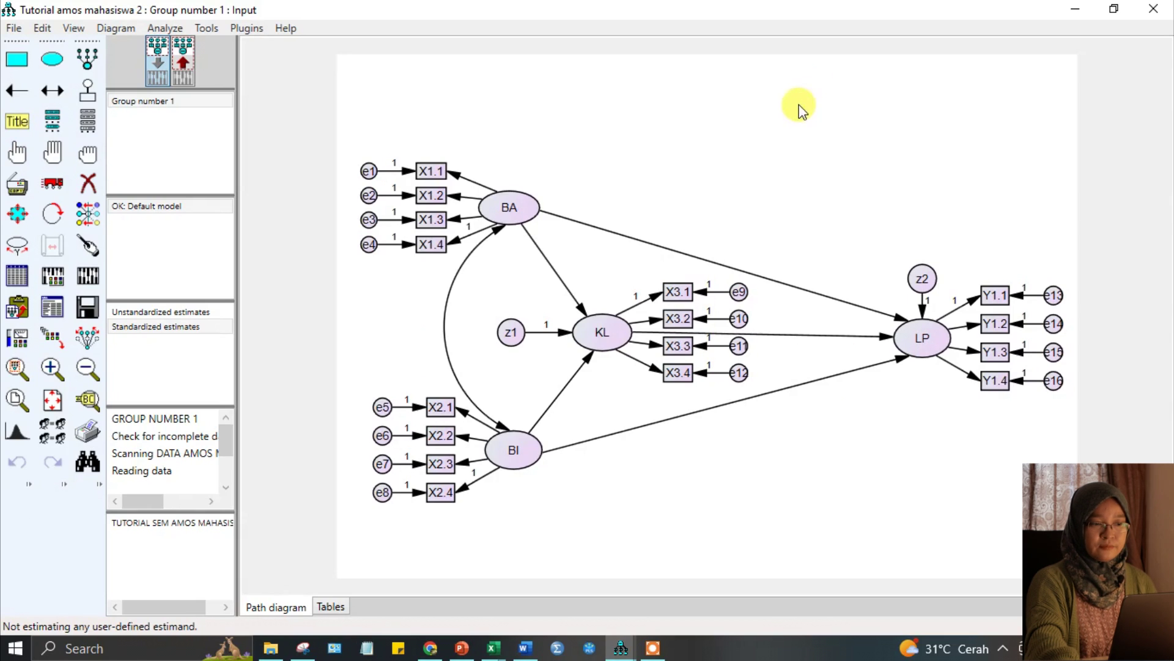
left_click(799, 104)
type("g")
key("BackSpace")
type("gOOD")
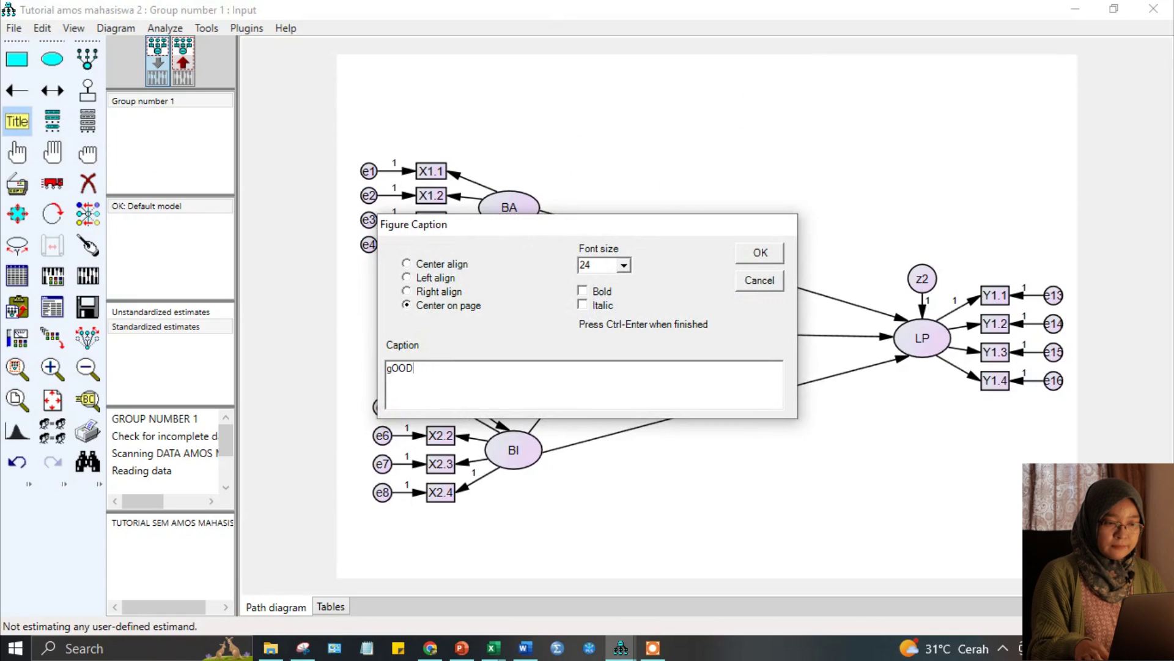
key("BackSpace")
key("BackSpace")
key("BackSpace")
key("BackSpace")
type("Goodness Of Fit")
key("Return")
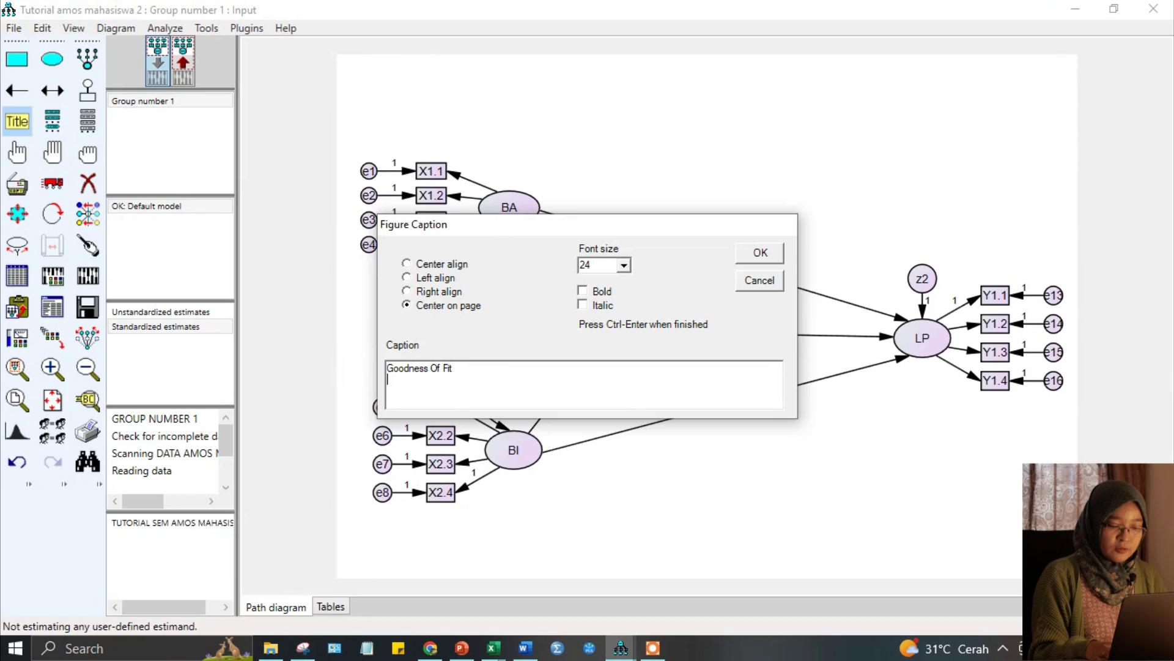